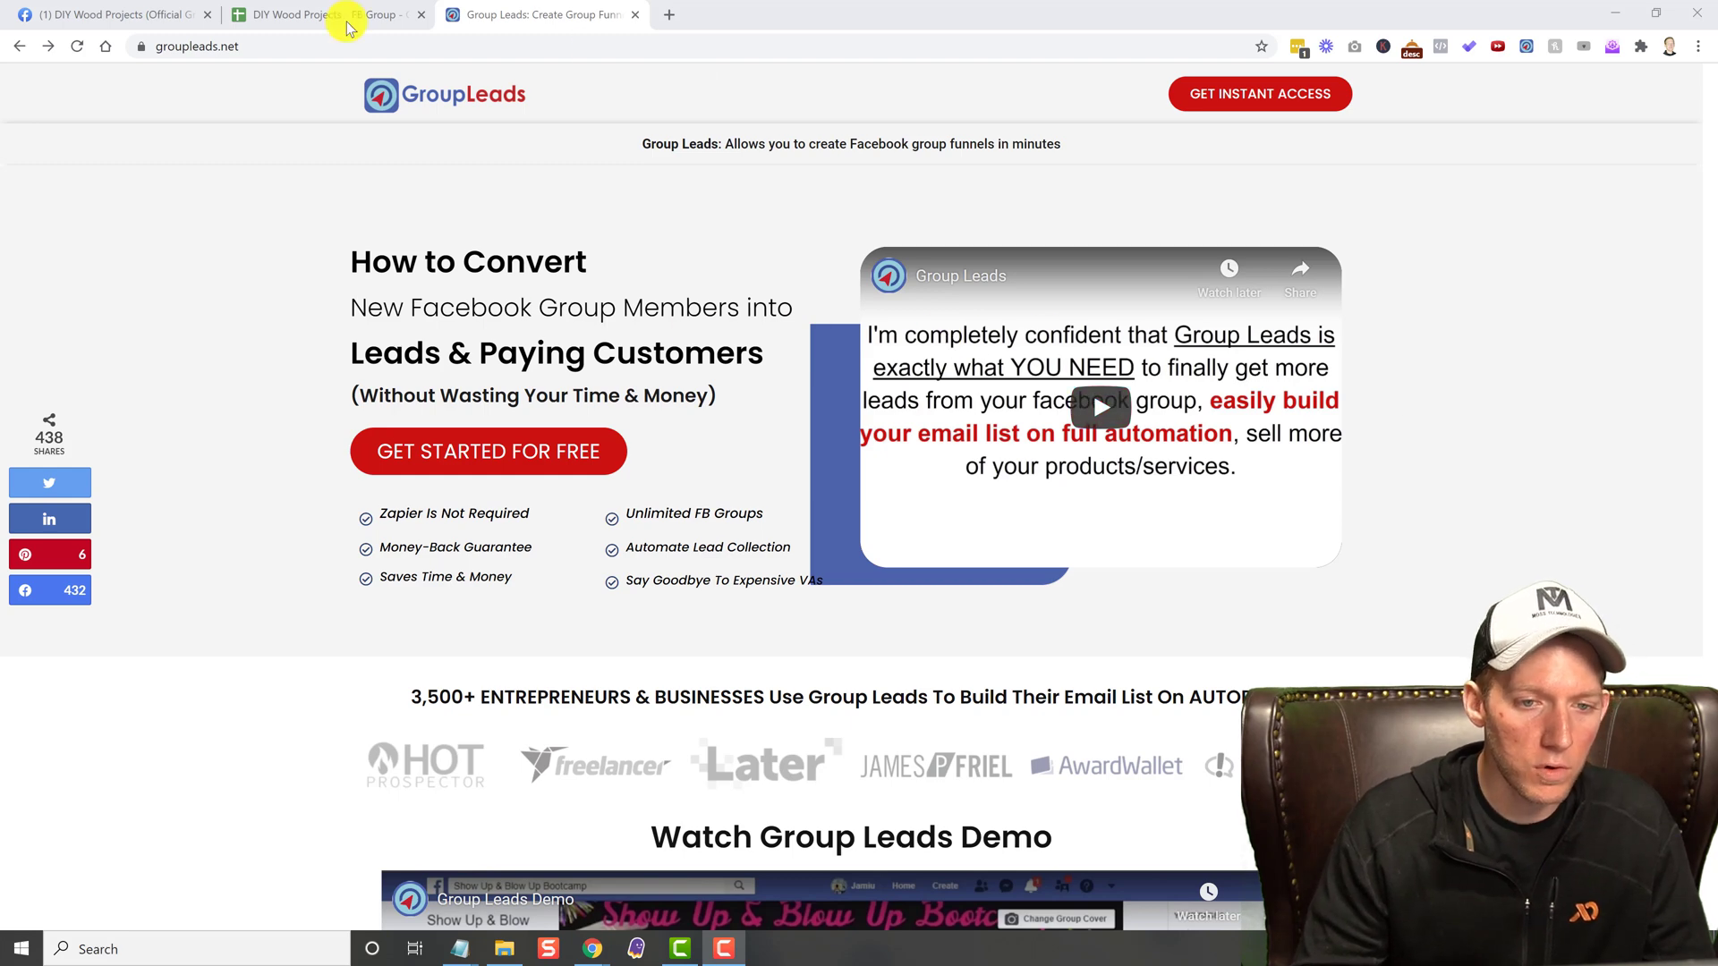
Switch to the DIY Wood Projects member requests and read through the 12 applicants' membership answers
{"action": "left_click", "coordinate": [139, 18]}
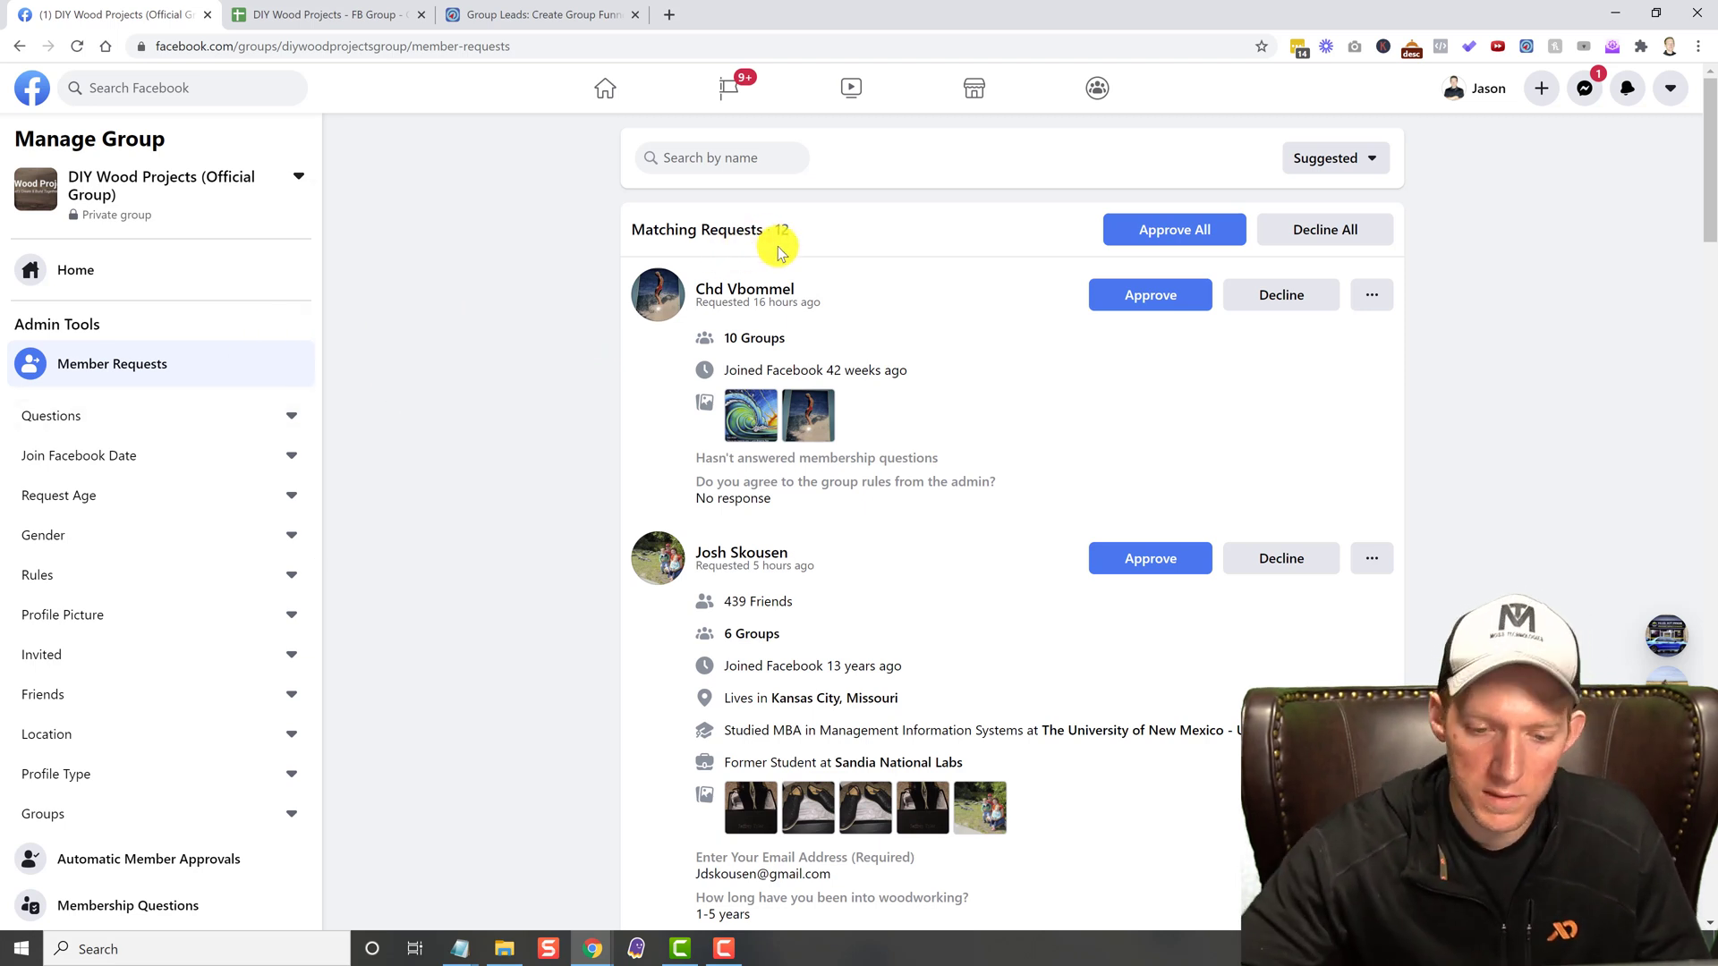
{"action": "scroll", "coordinate": [879, 320], "scroll_direction": "down", "scroll_amount": 3}
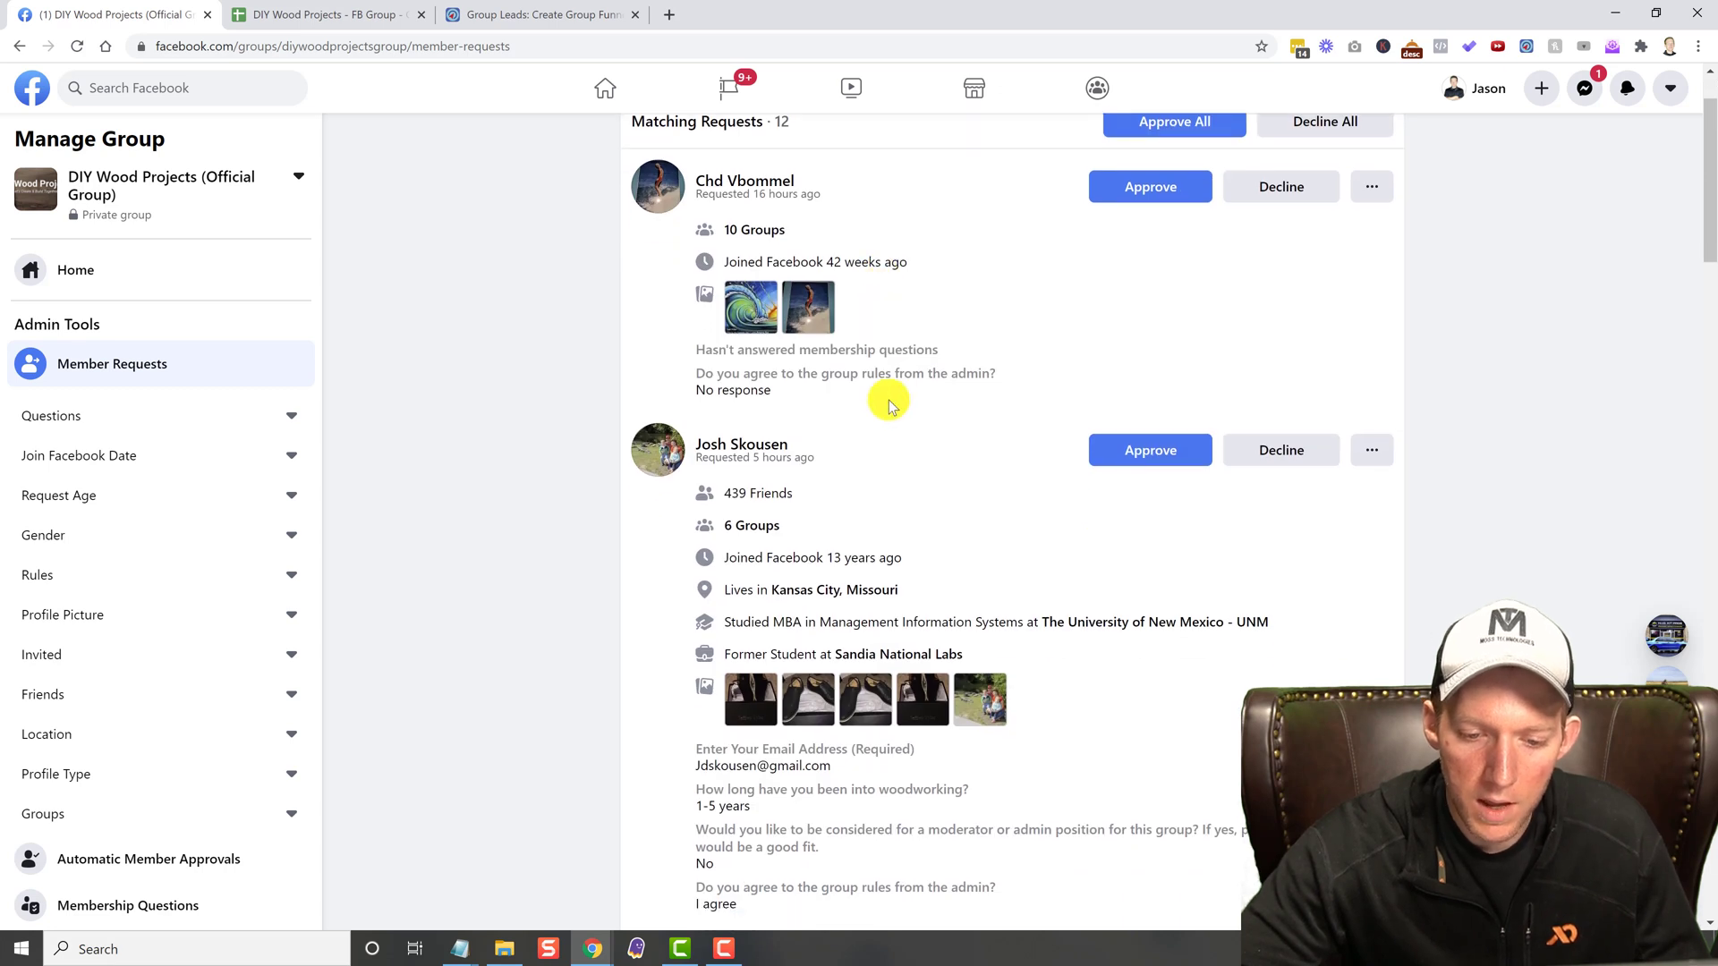
{"action": "scroll", "coordinate": [888, 405], "scroll_direction": "down", "scroll_amount": 1}
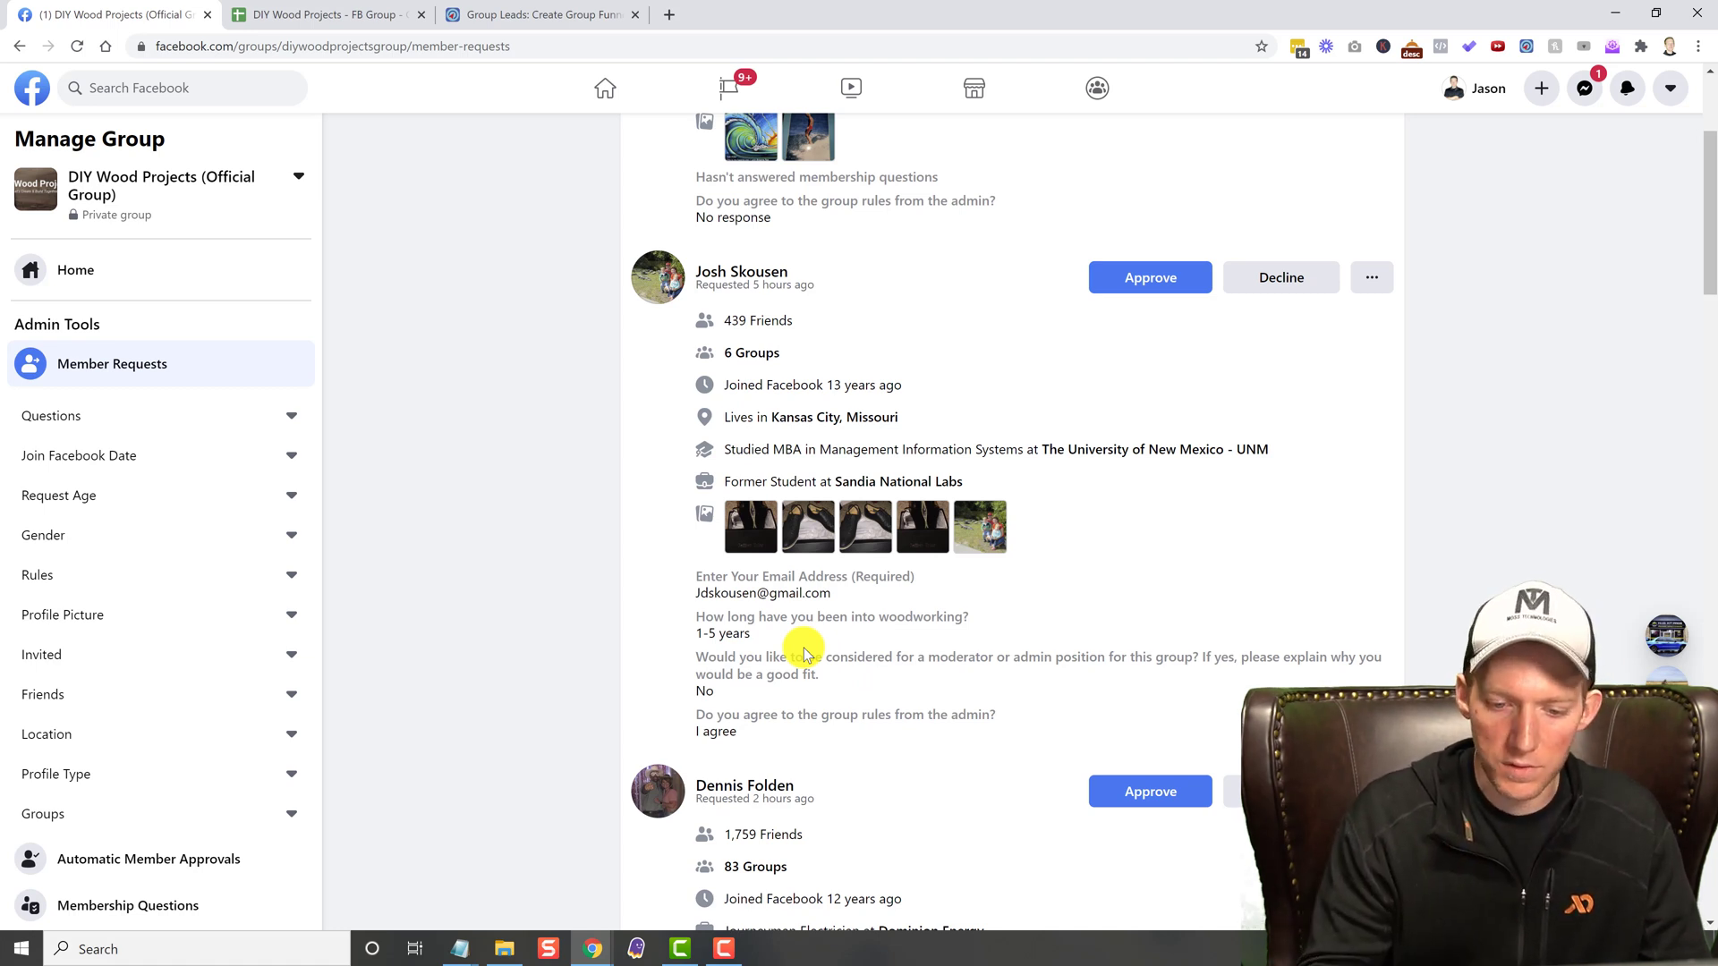
{"action": "scroll", "coordinate": [690, 447], "scroll_direction": "up", "scroll_amount": 3}
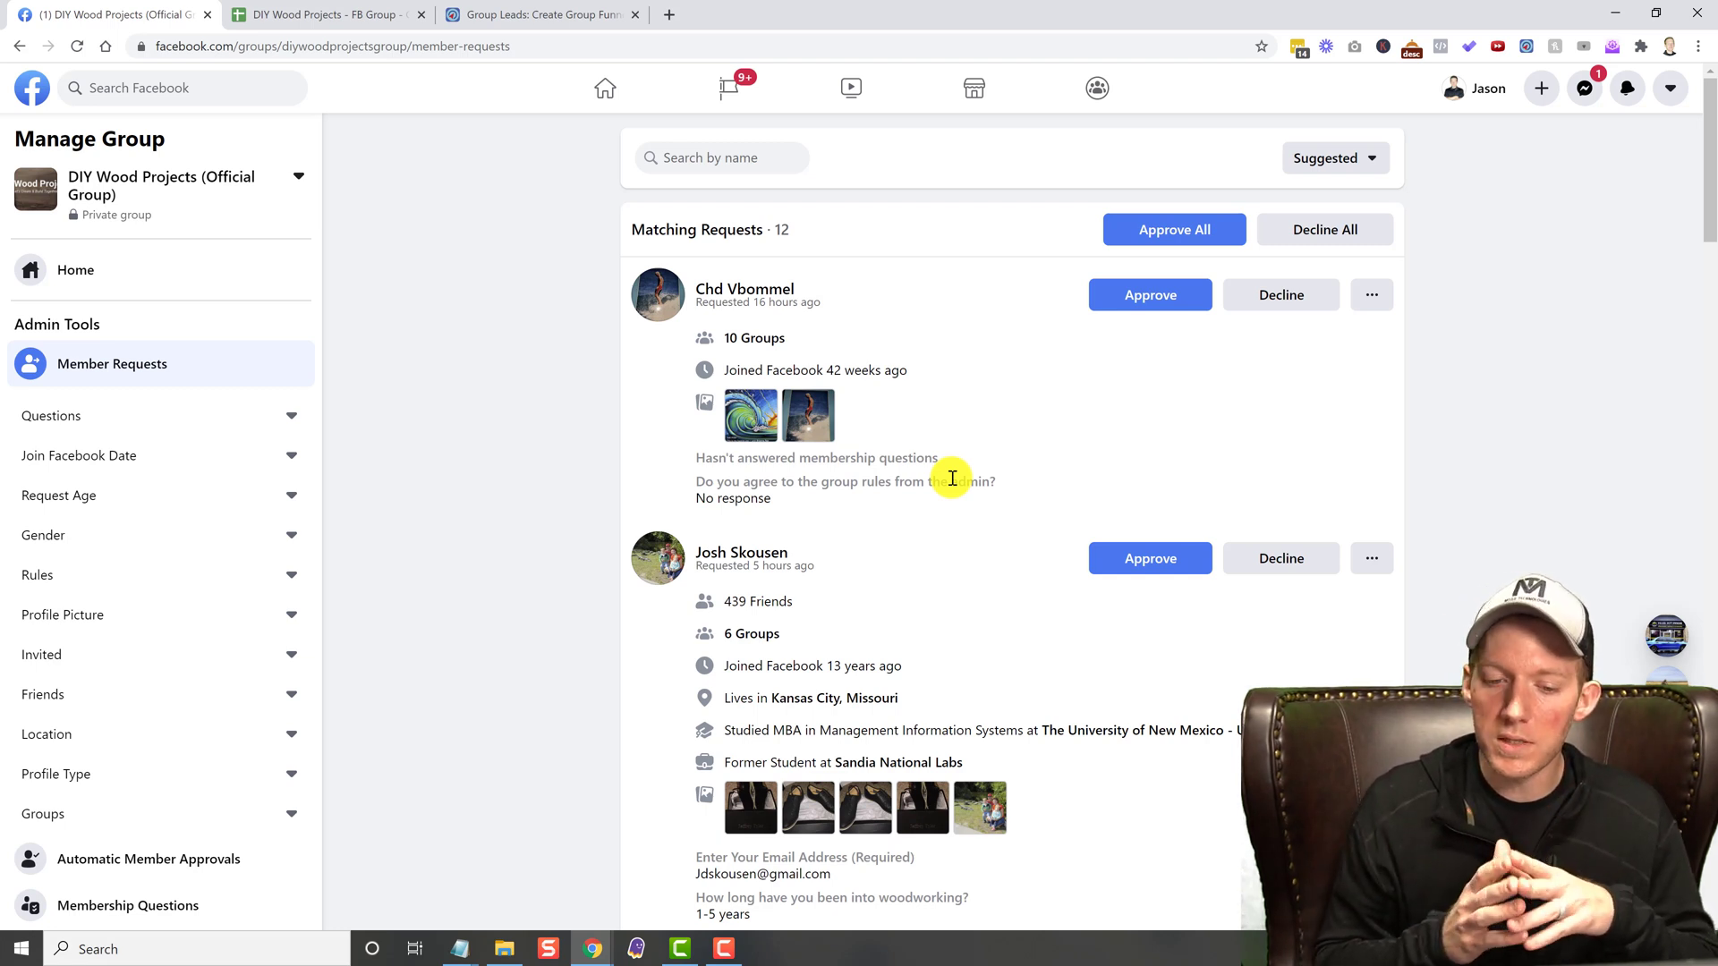
Read the remaining applicants' answers, then go back to the Group Leads landing page
{"action": "scroll", "coordinate": [952, 478], "scroll_direction": "down", "scroll_amount": 2}
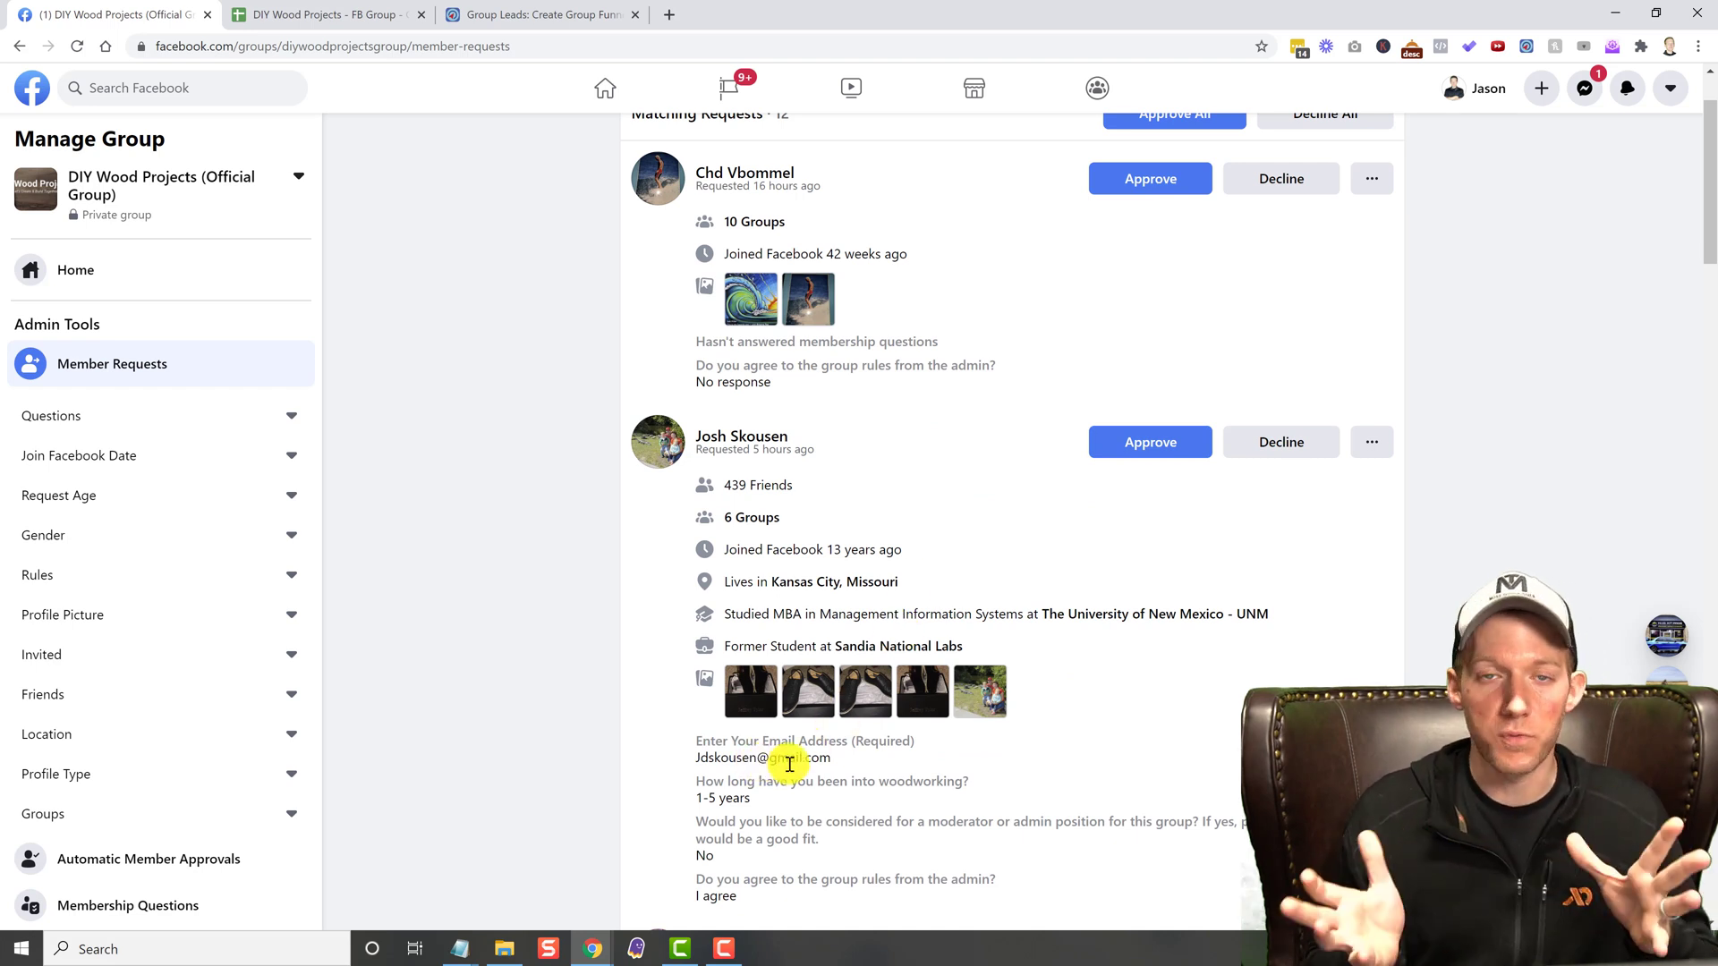
{"action": "scroll", "coordinate": [789, 765], "scroll_direction": "down", "scroll_amount": 1}
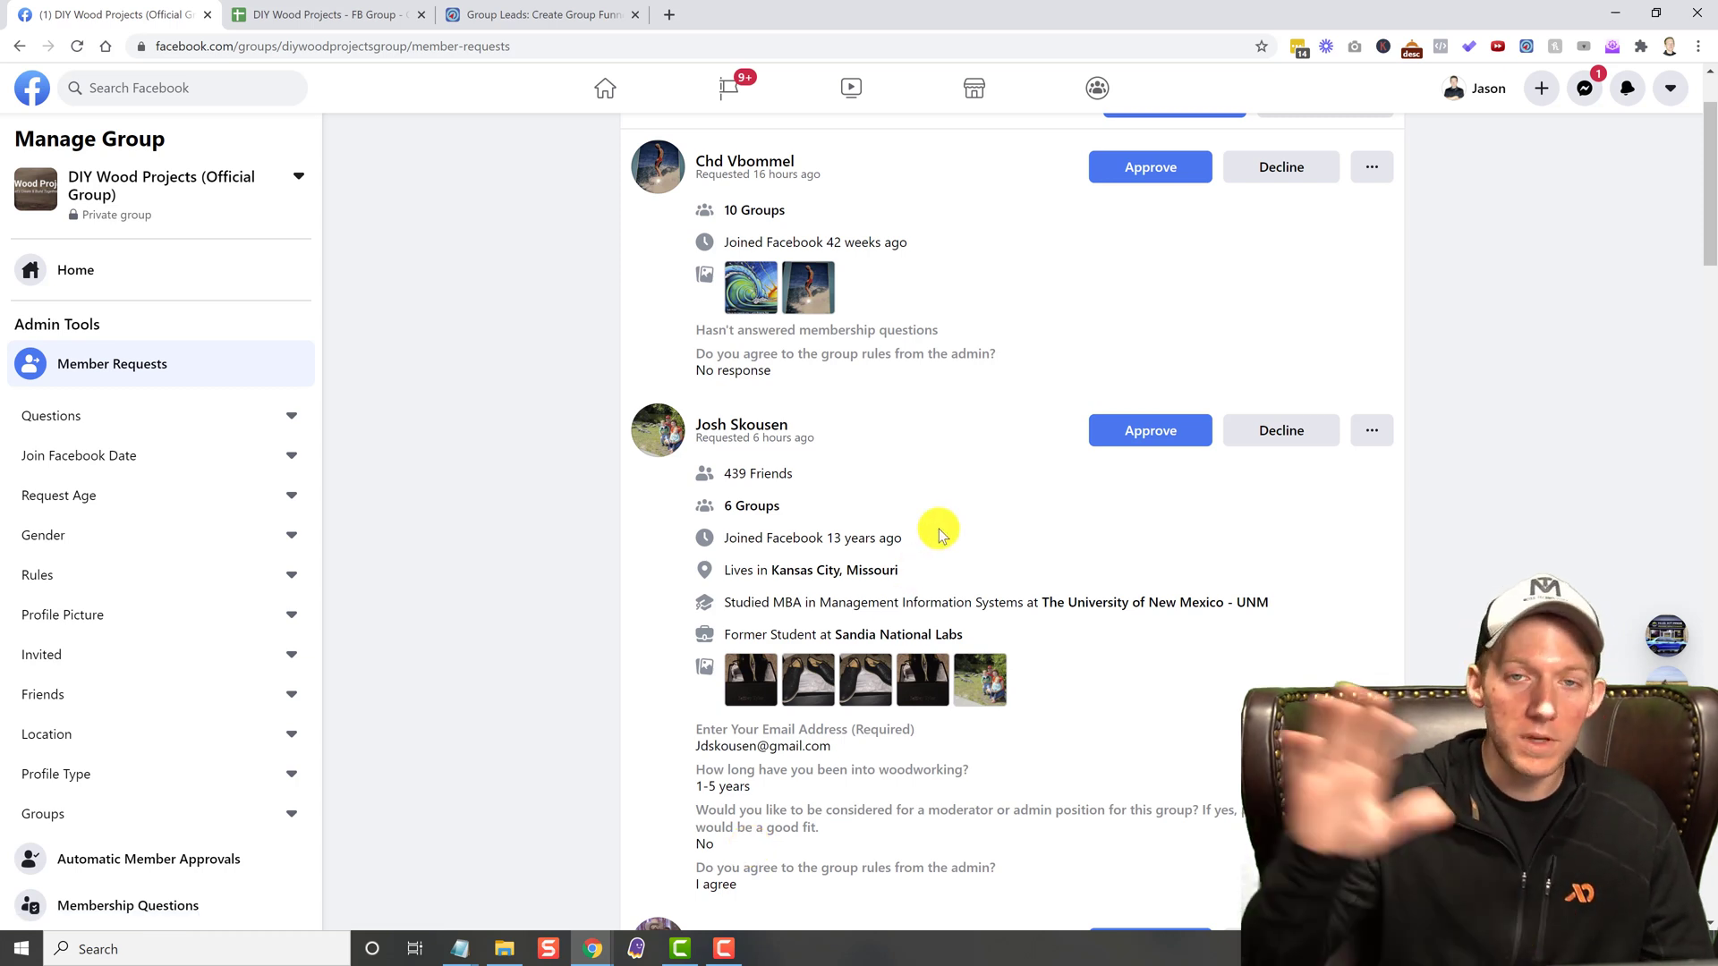
{"action": "scroll", "coordinate": [940, 535], "scroll_direction": "up", "scroll_amount": 2}
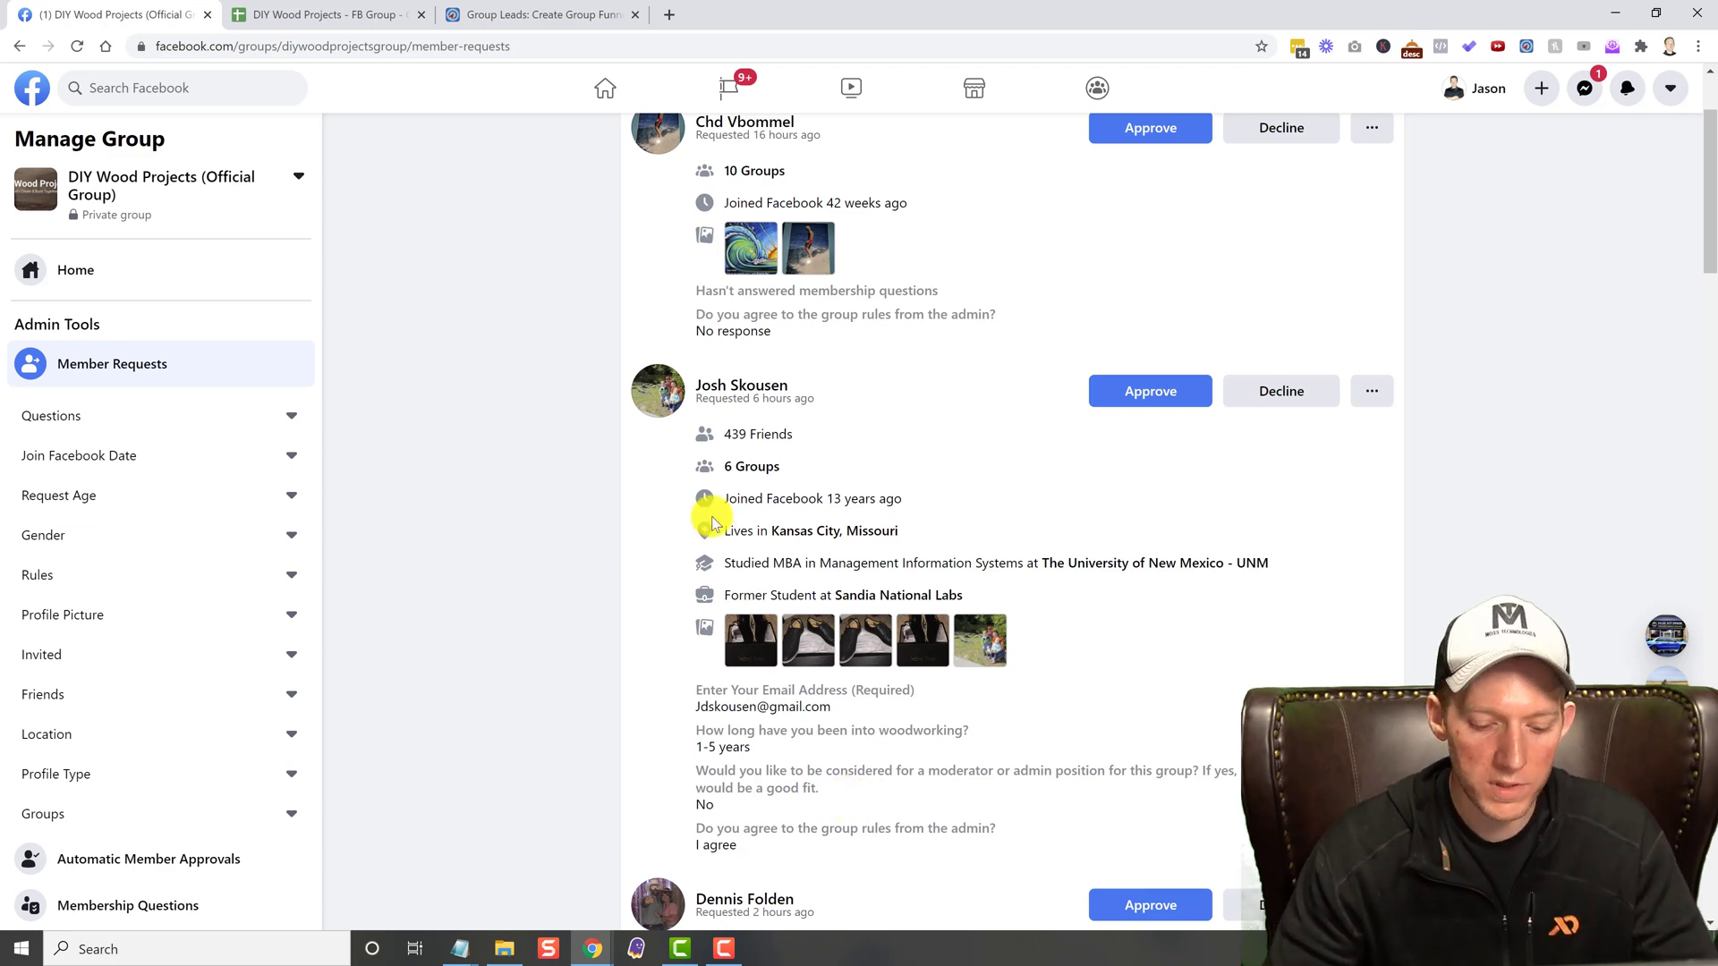
{"action": "left_click", "coordinate": [552, 19]}
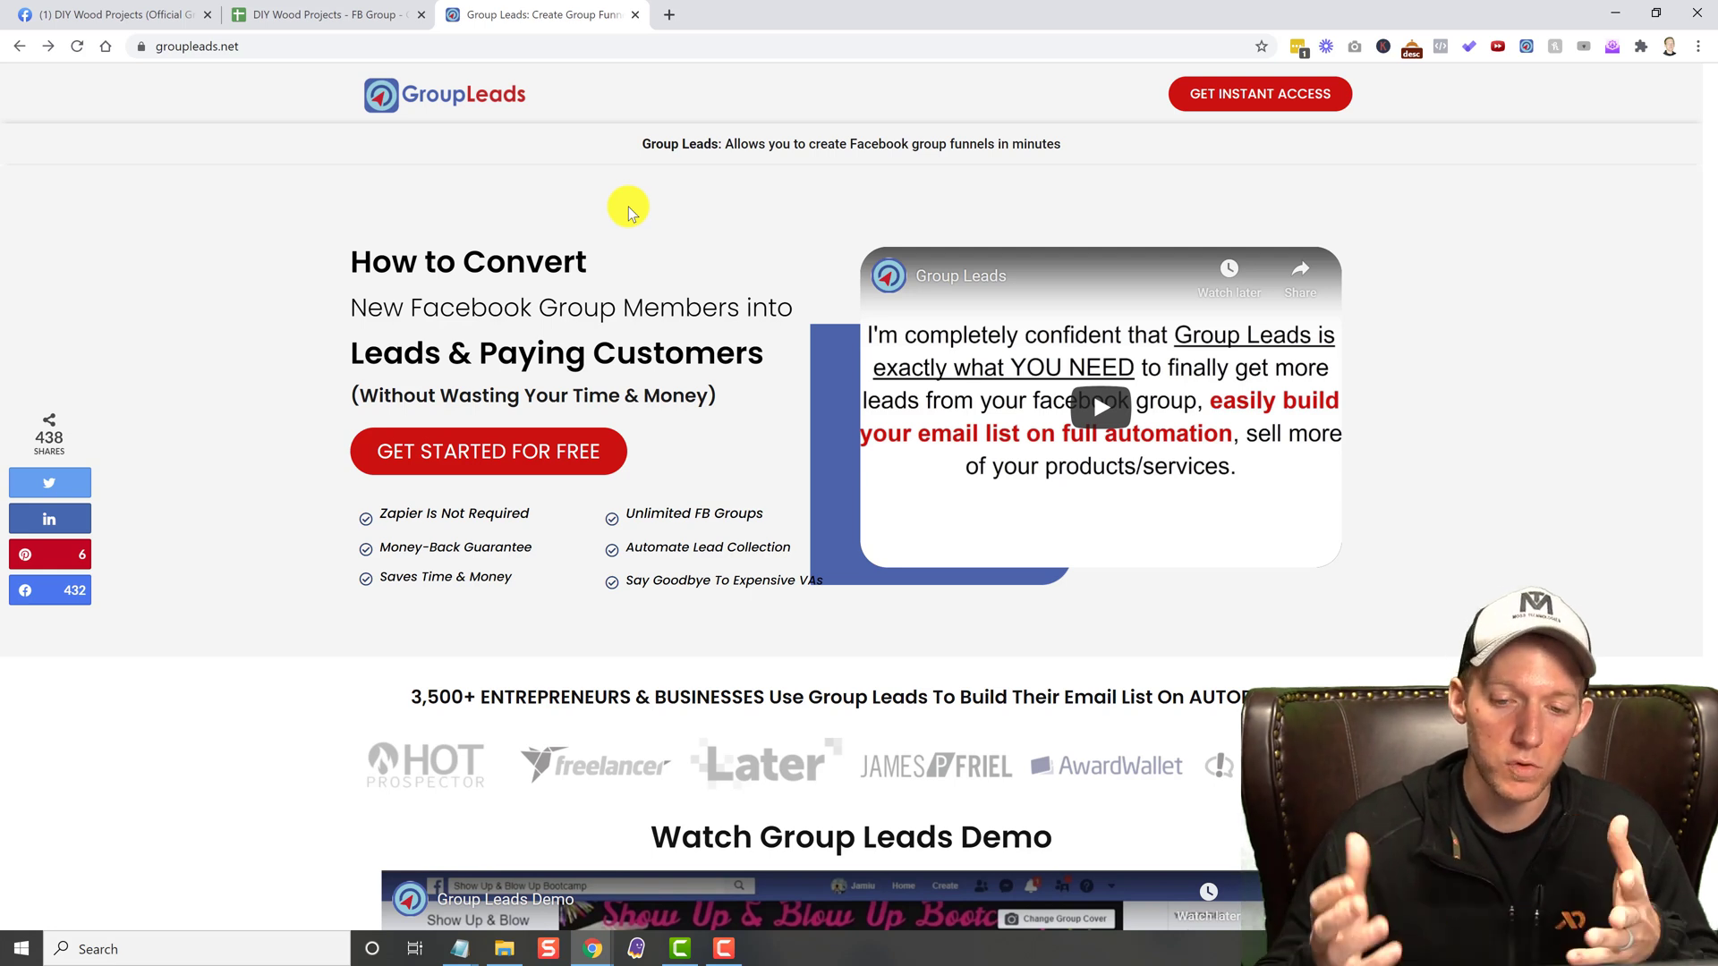
Go back to the Facebook member requests and bring up the Group Leads license-key login panel
{"action": "scroll", "coordinate": [668, 448], "scroll_direction": "down", "scroll_amount": 1}
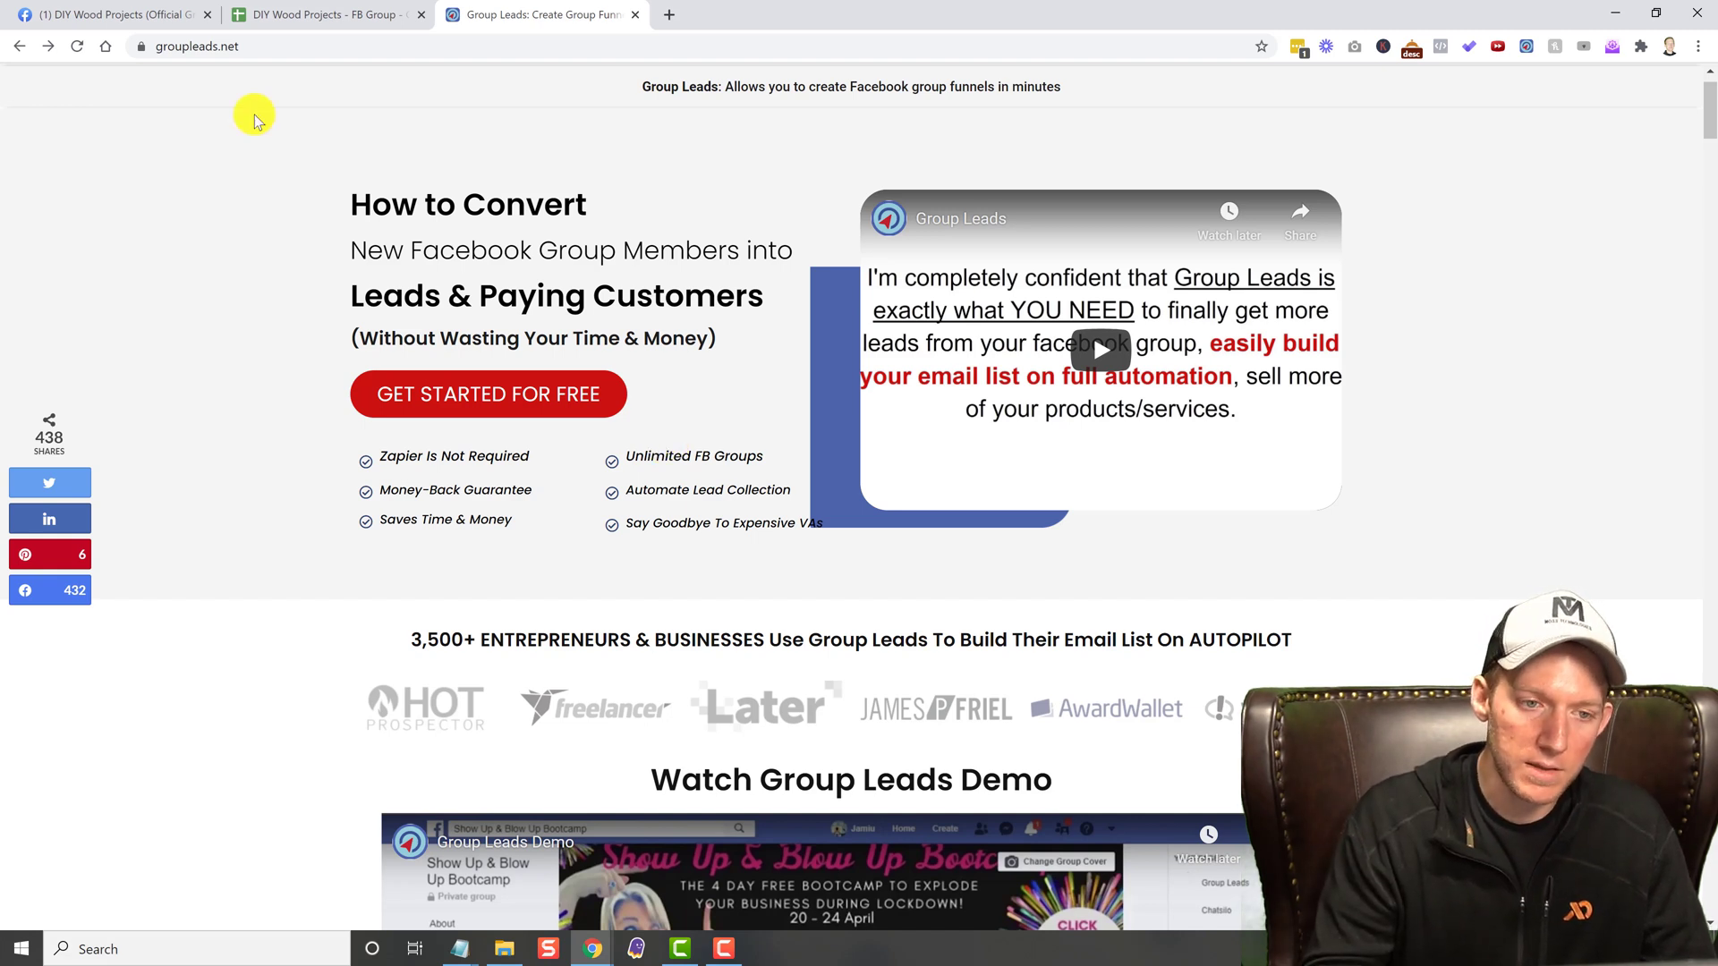
{"action": "left_click", "coordinate": [143, 18]}
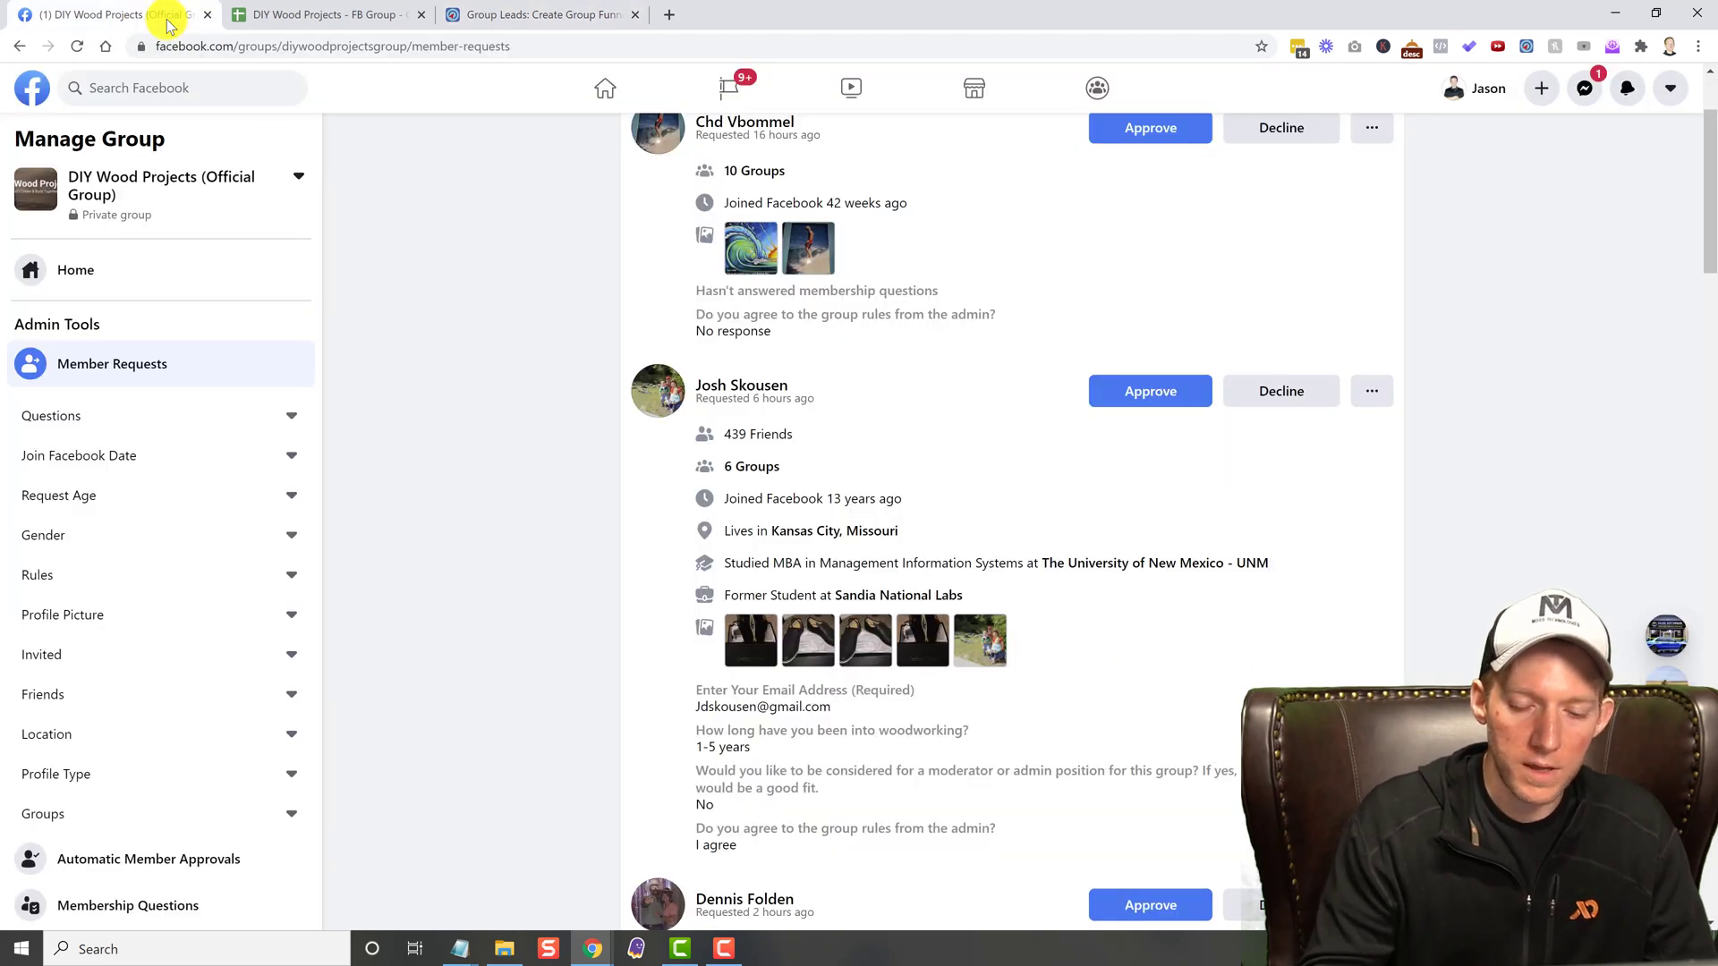
{"action": "scroll", "coordinate": [435, 268], "scroll_direction": "up", "scroll_amount": 2}
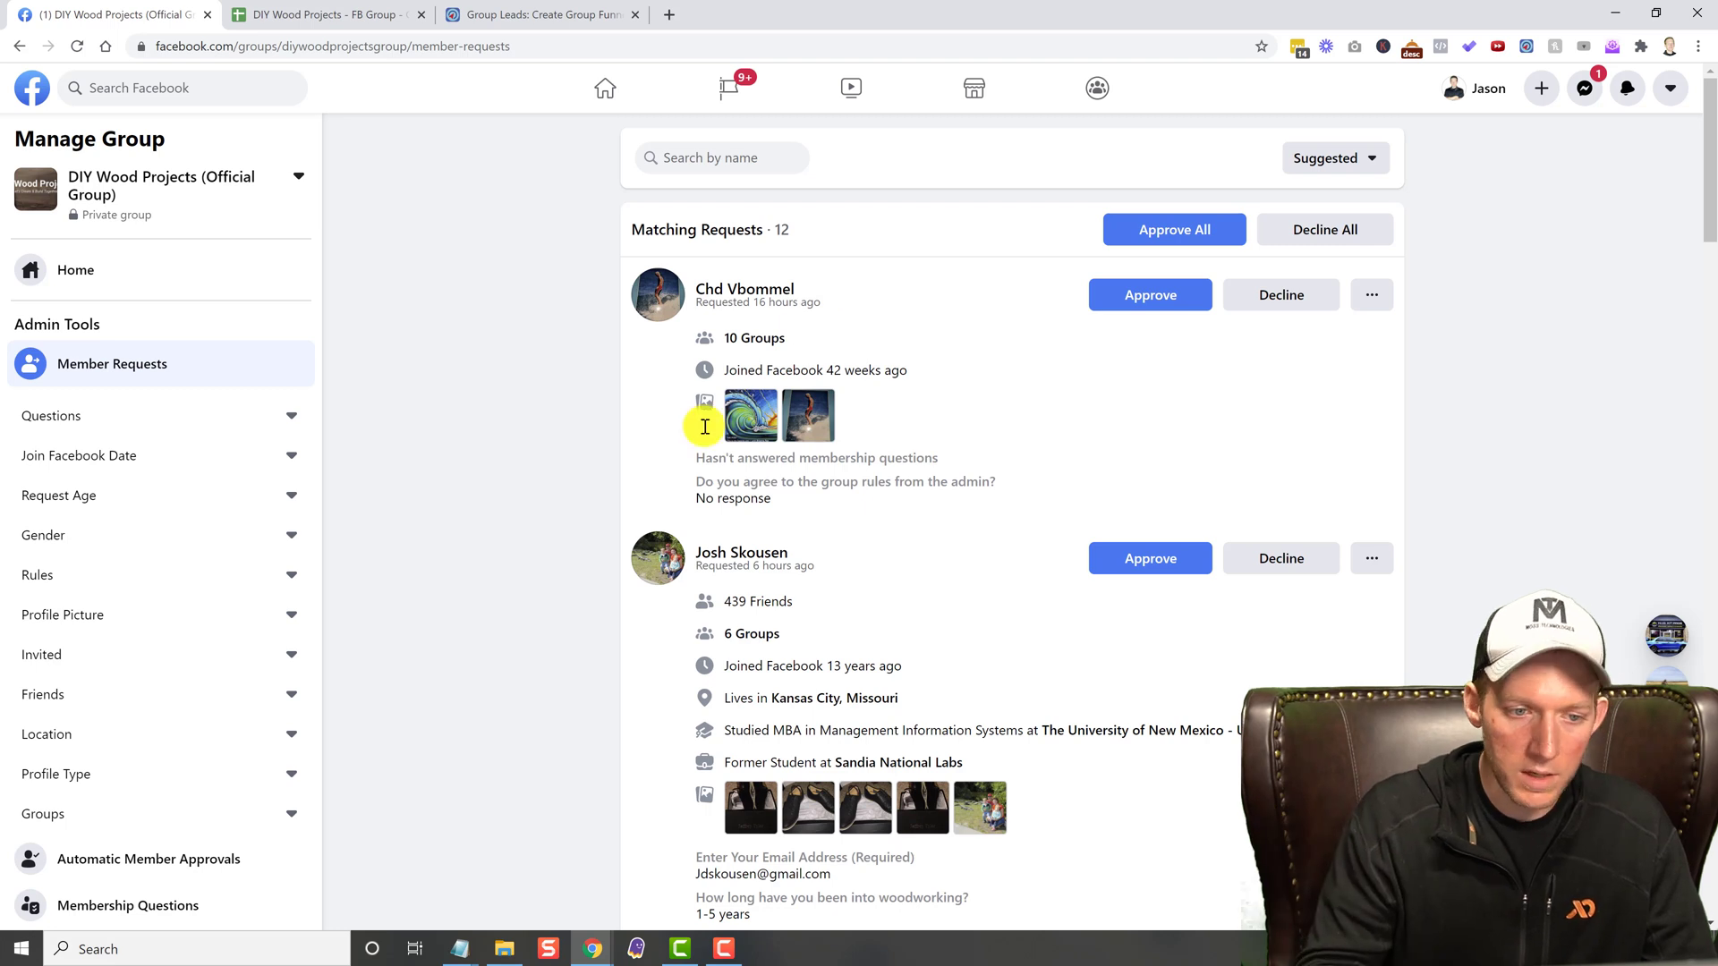
{"action": "left_click", "coordinate": [1526, 46]}
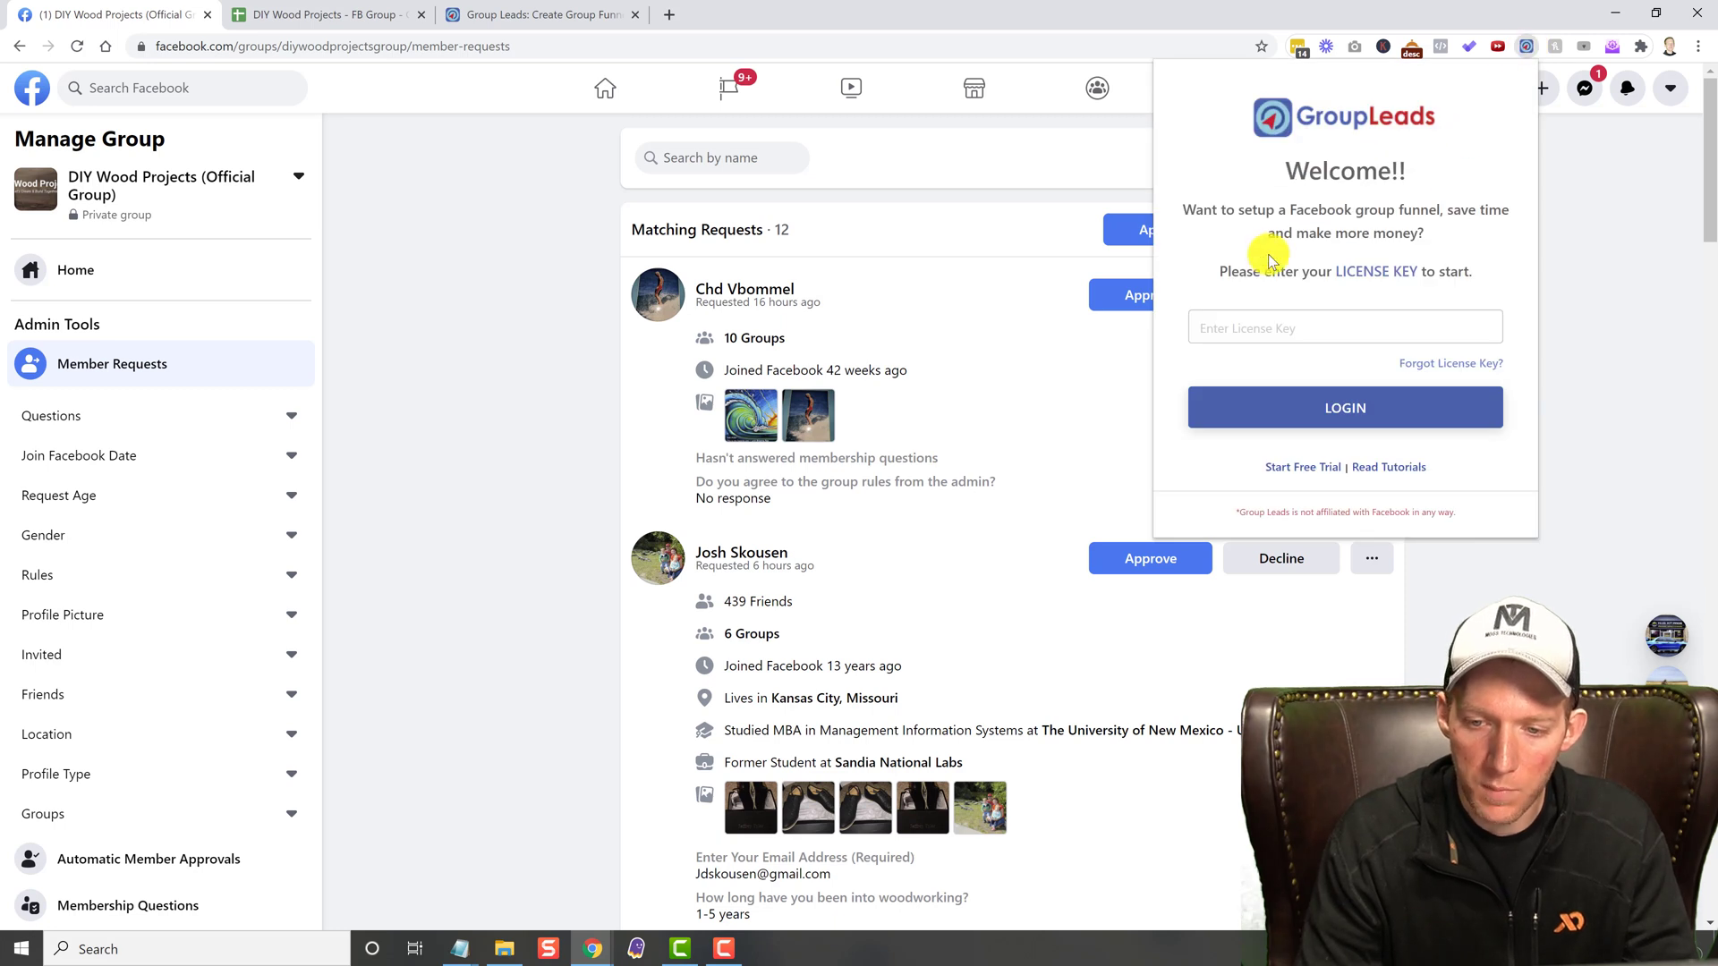
Log in to Group Leads with the pasted license key, then dismiss the welcome panel
{"action": "left_click", "coordinate": [1304, 331]}
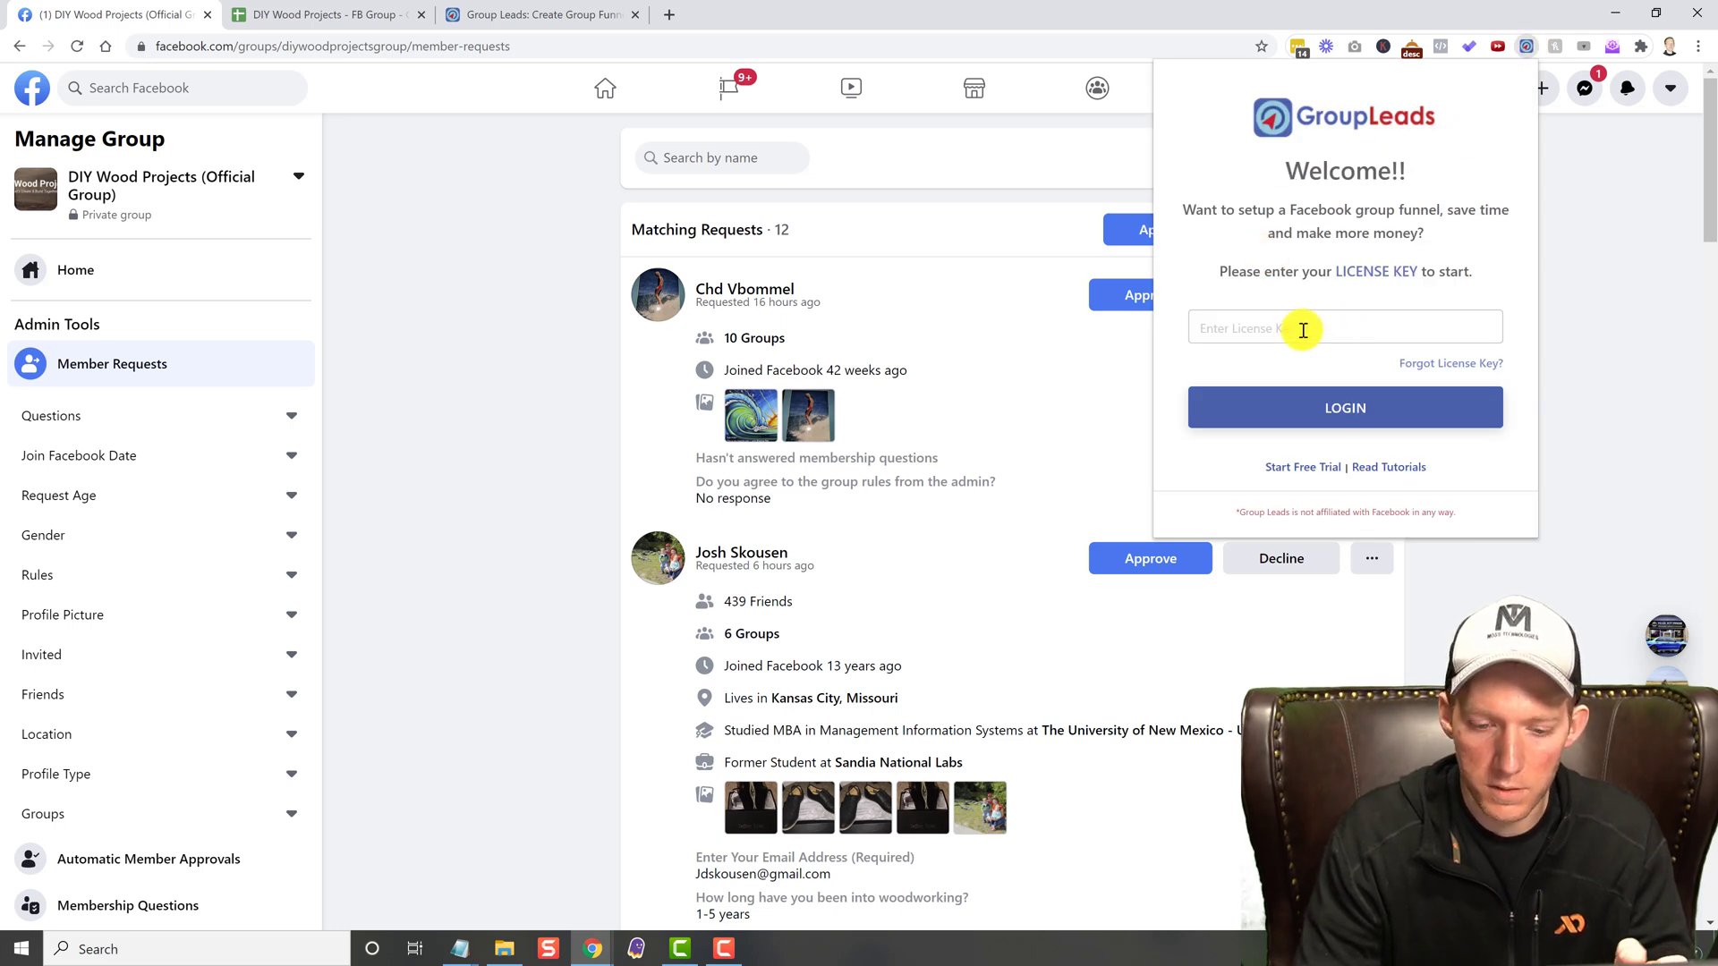
{"action": "key", "text": "ctrl+v"}
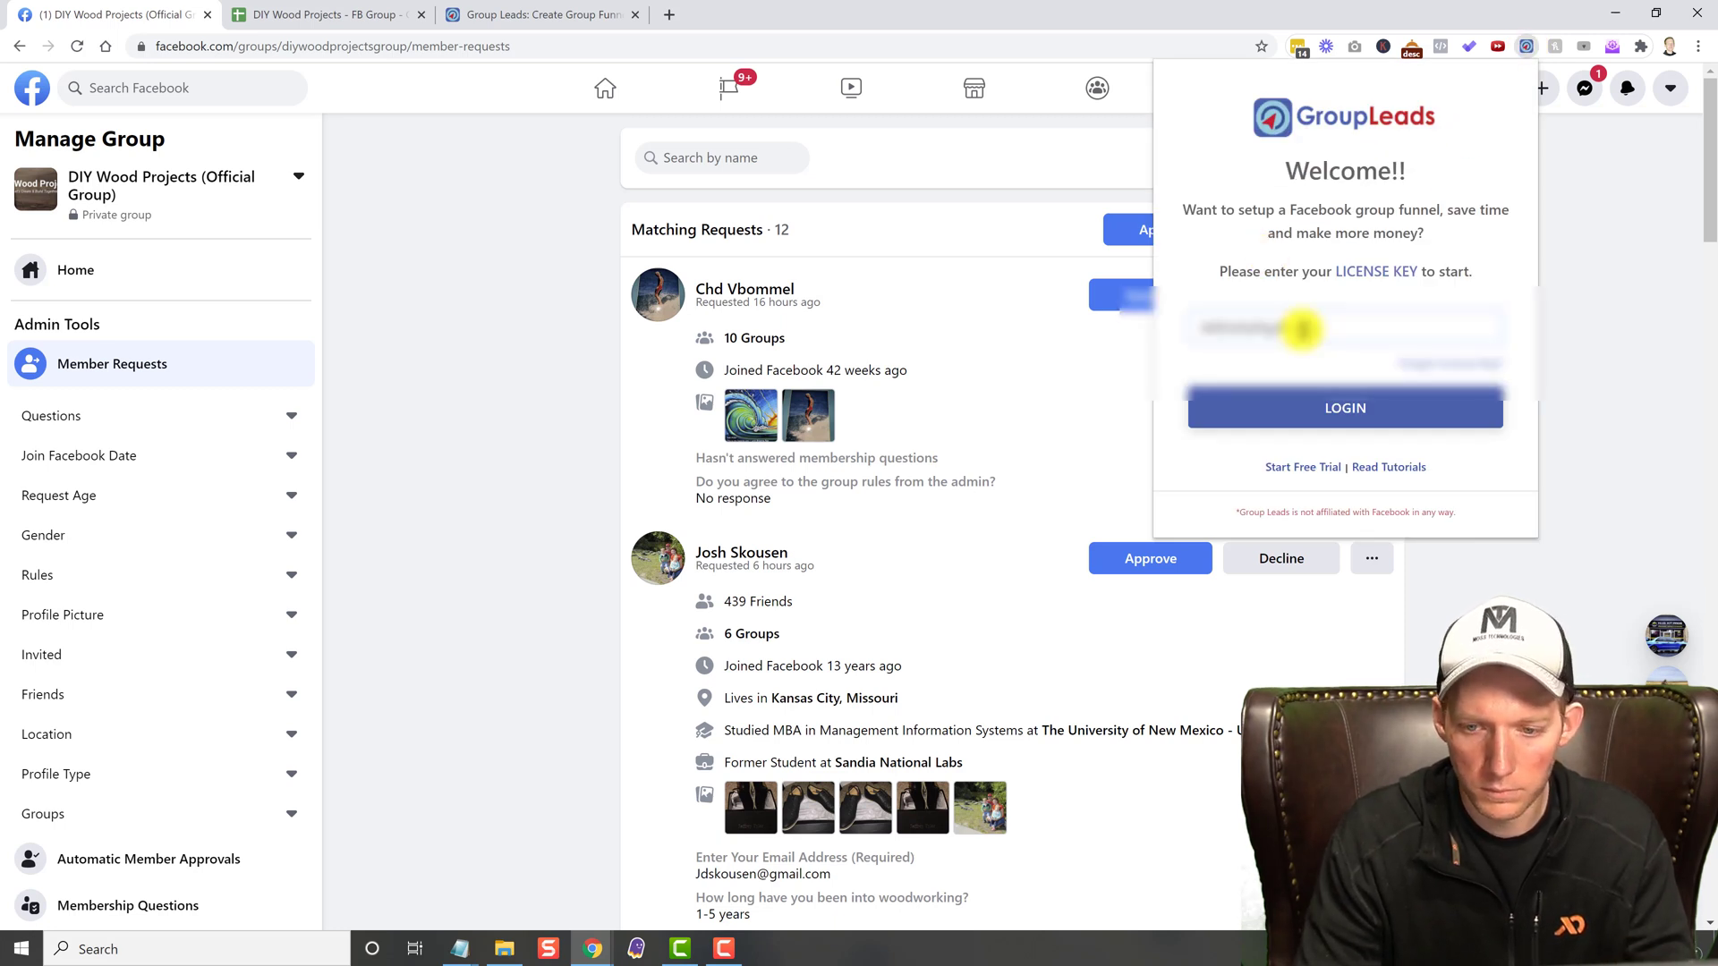
{"action": "left_click", "coordinate": [1315, 409]}
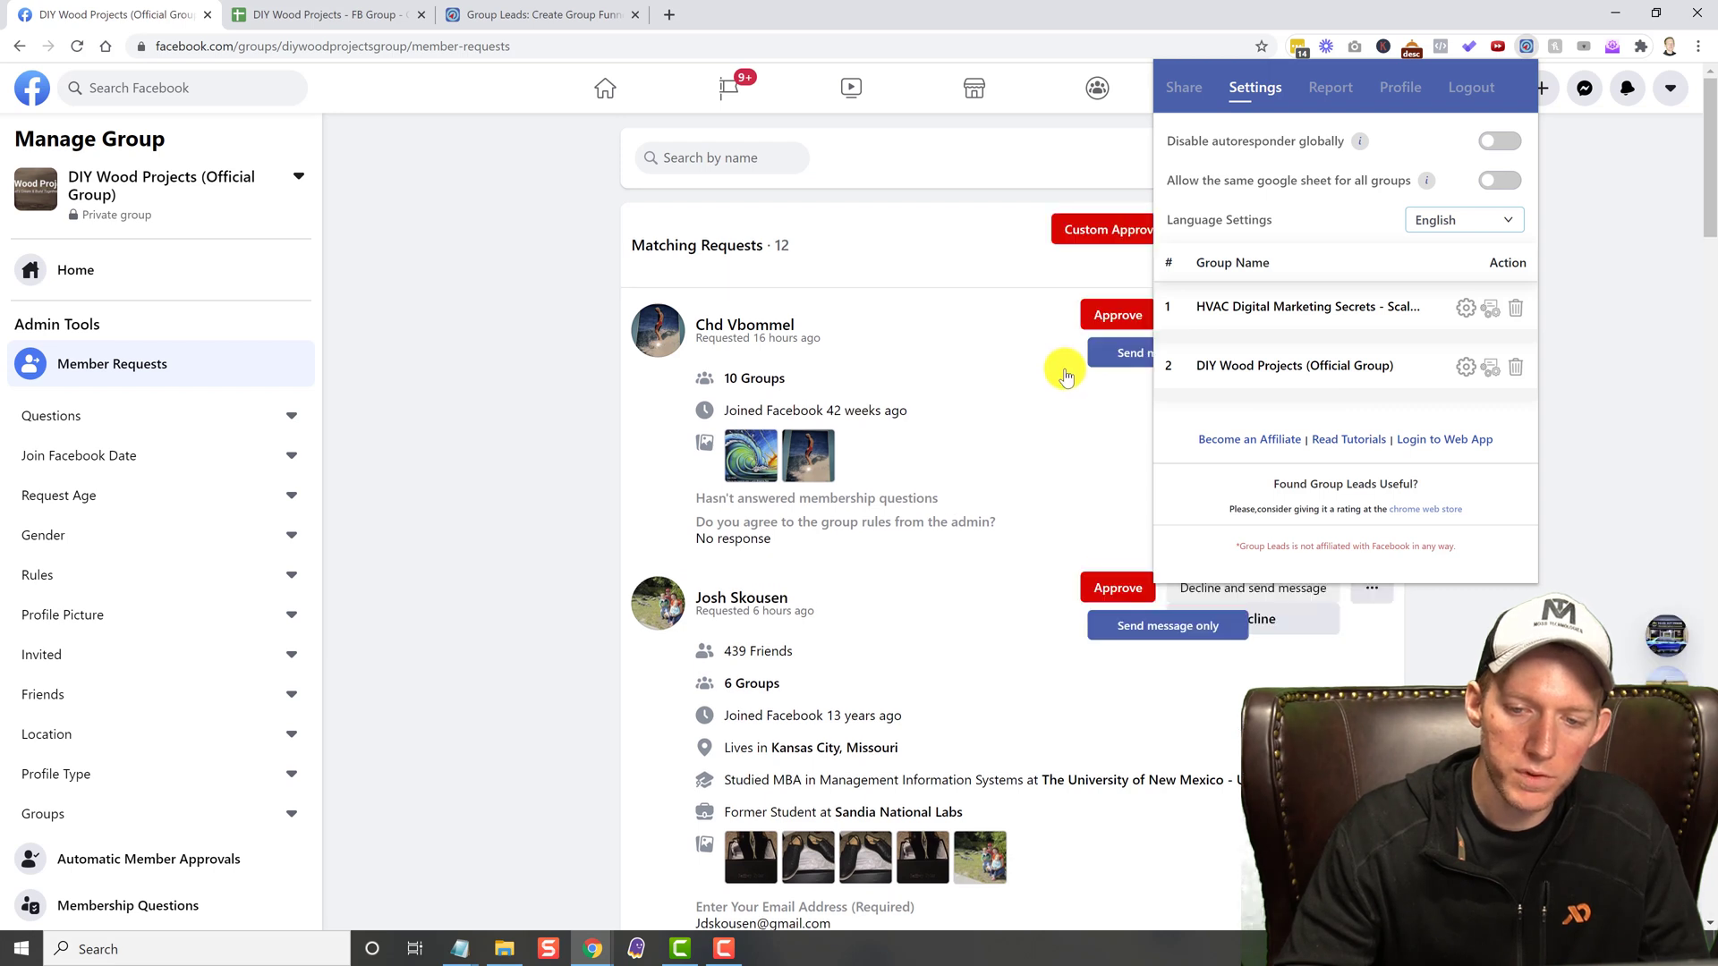
{"action": "left_click", "coordinate": [658, 357]}
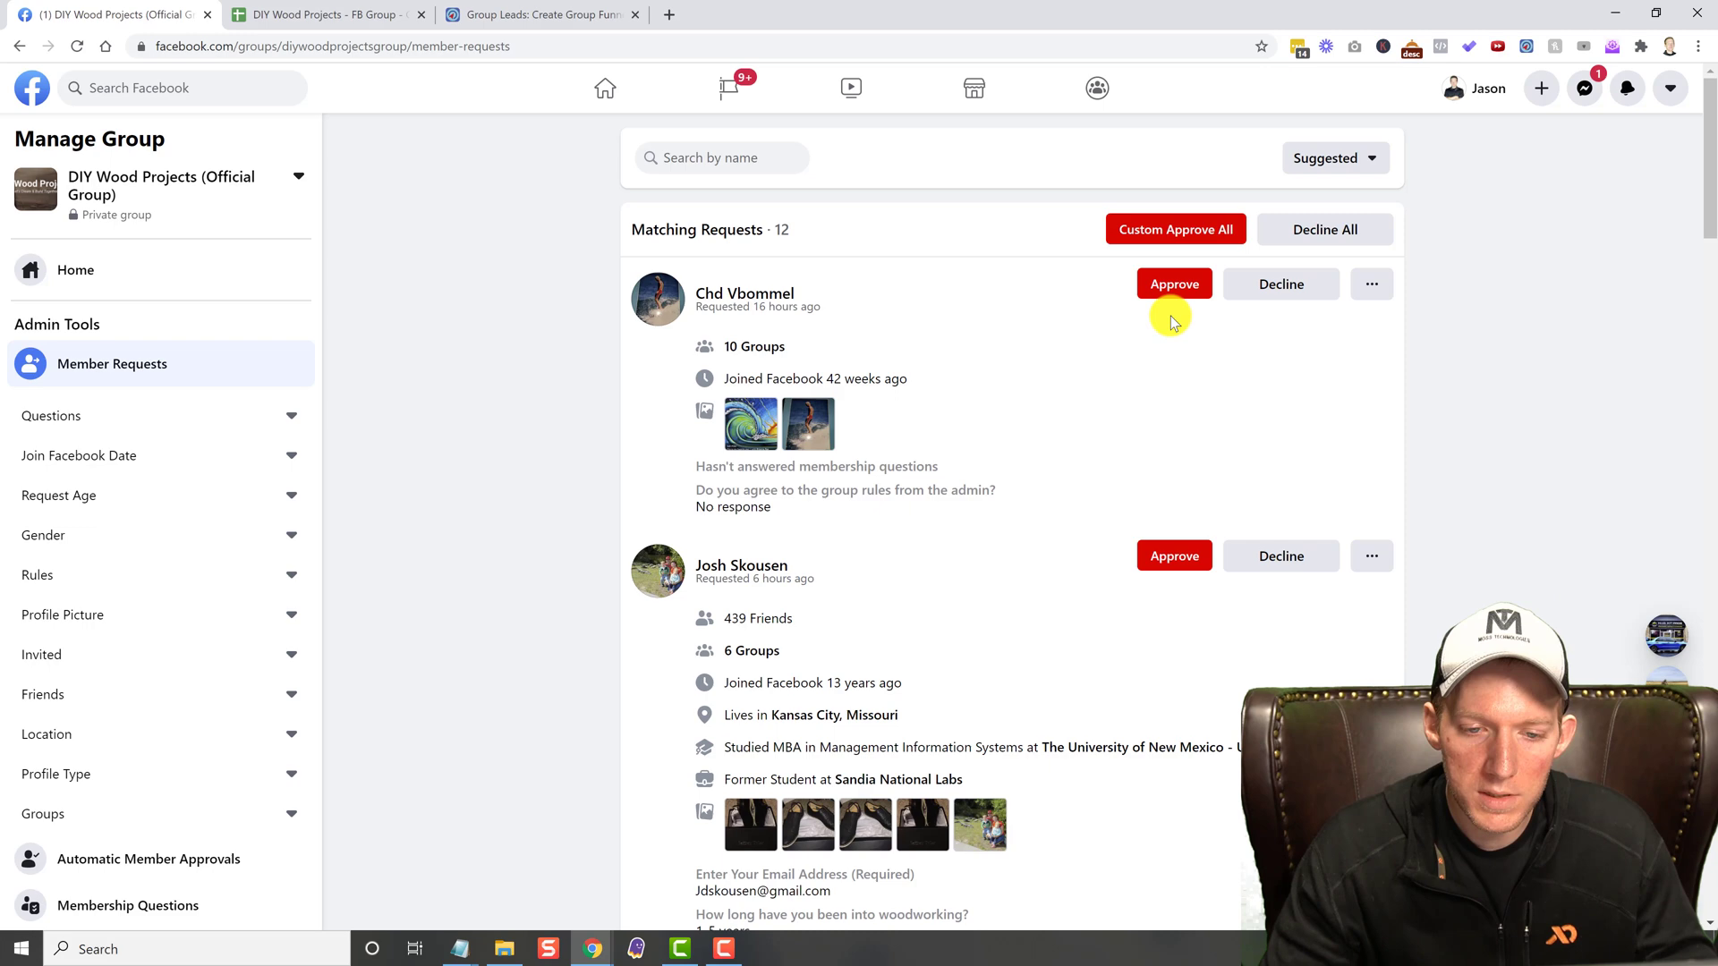
Approve the pending request from the applicant who answered the membership questions
{"action": "scroll", "coordinate": [1135, 386], "scroll_direction": "down", "scroll_amount": 2}
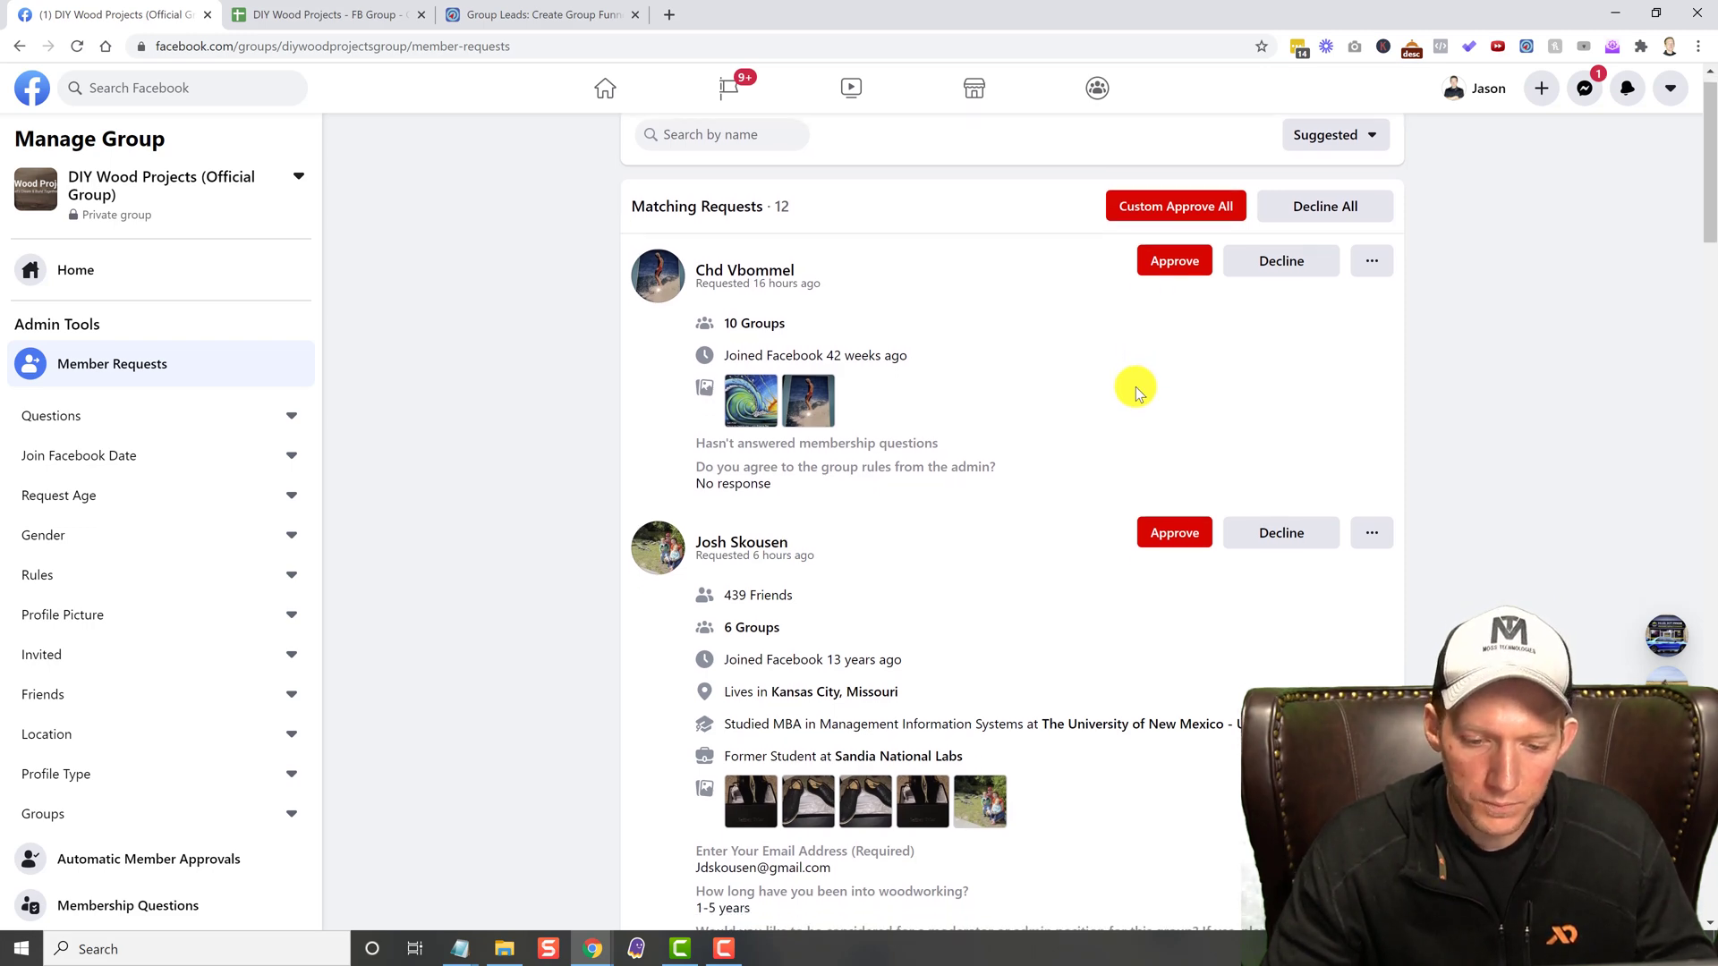
{"action": "scroll", "coordinate": [931, 486], "scroll_direction": "down", "scroll_amount": 1}
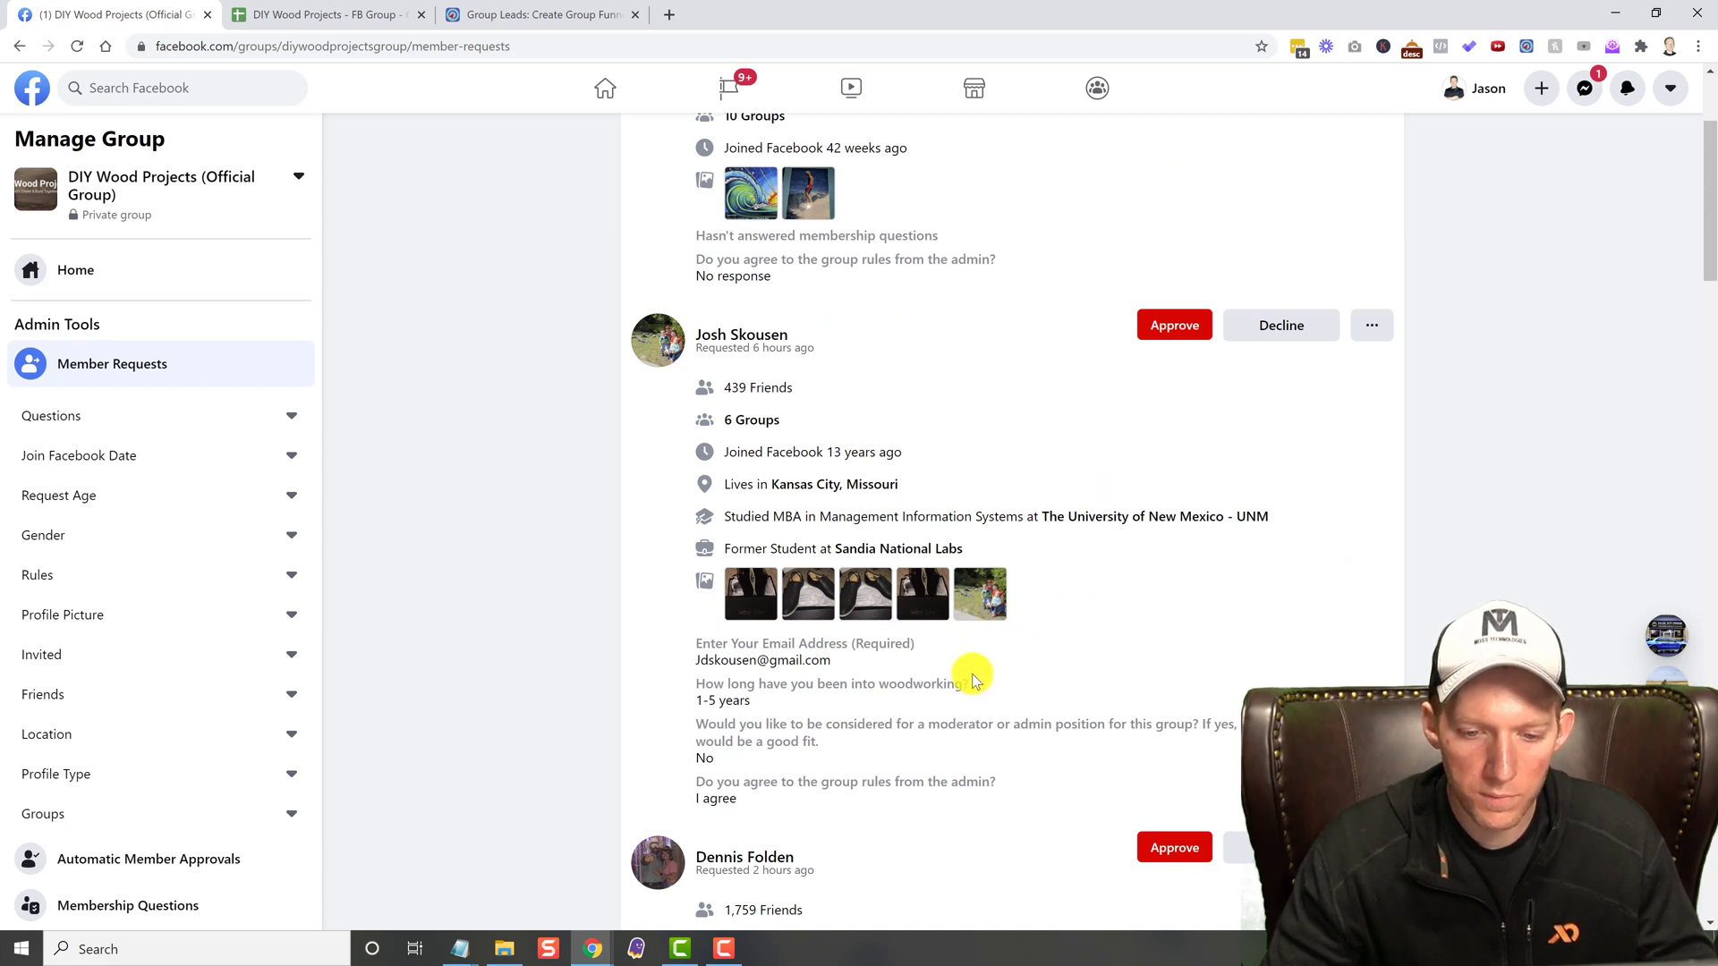
{"action": "left_click", "coordinate": [1173, 324]}
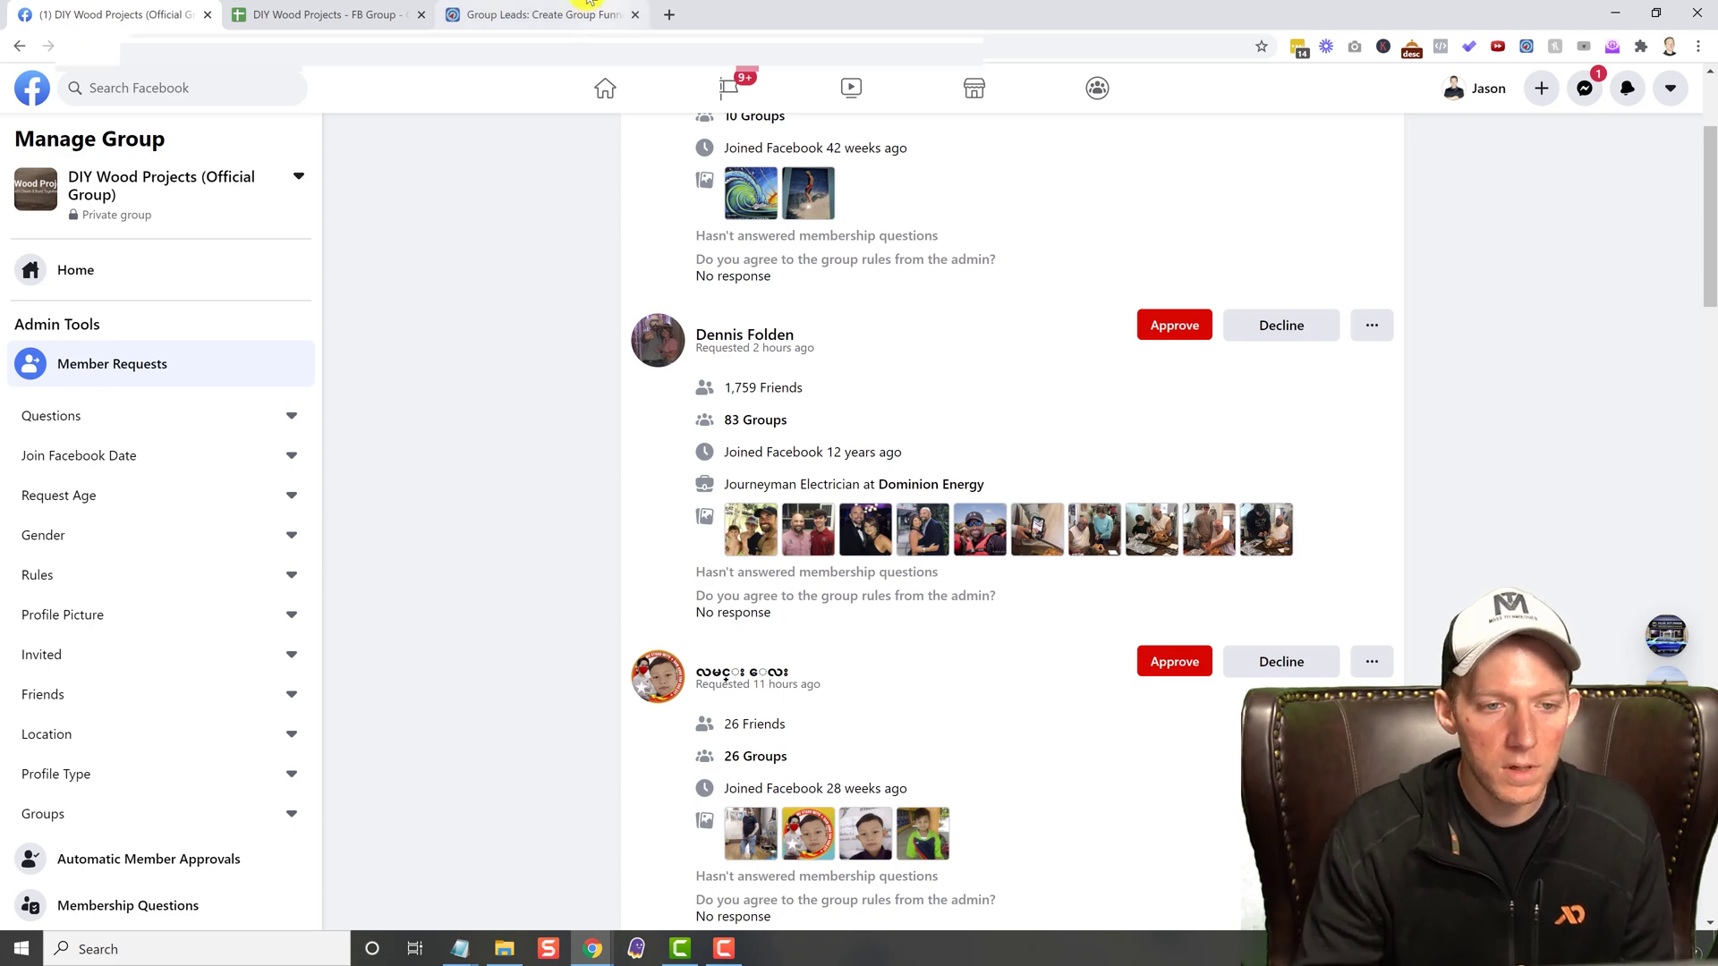
Check the approved member's email, woodworking, 1-5 years and moderator answers in Google Sheet row 908
{"action": "left_click", "coordinate": [392, 25]}
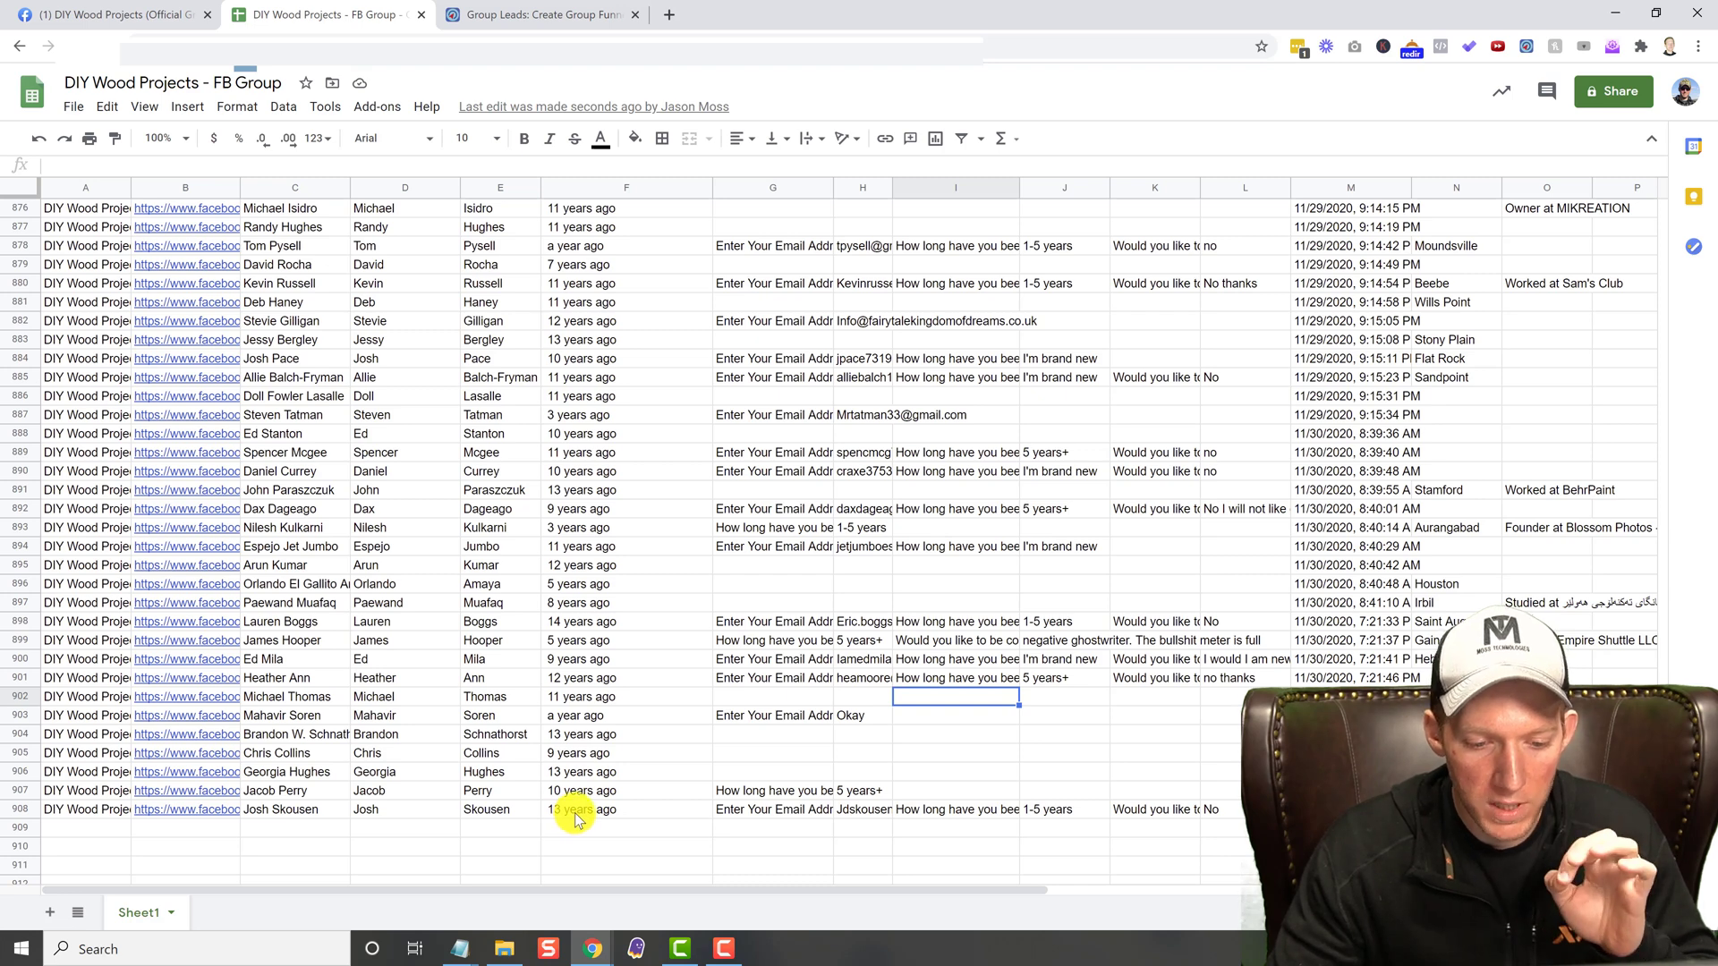
{"action": "mouse_move", "coordinate": [179, 816]}
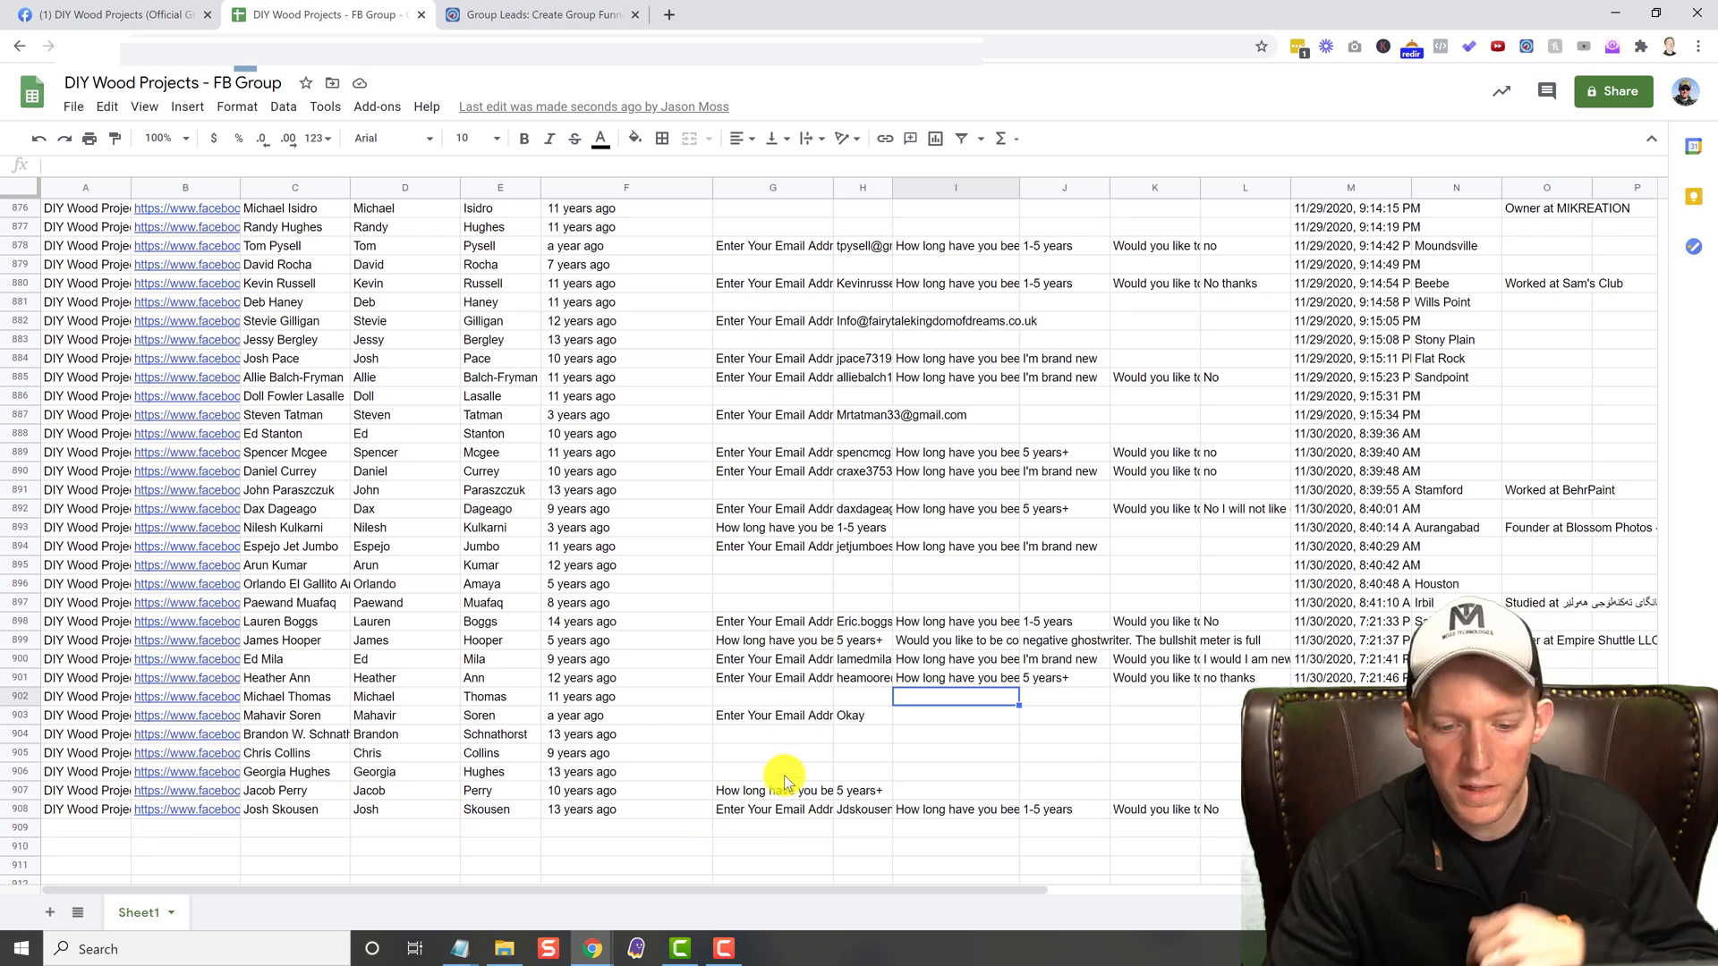
{"action": "left_click", "coordinate": [861, 816]}
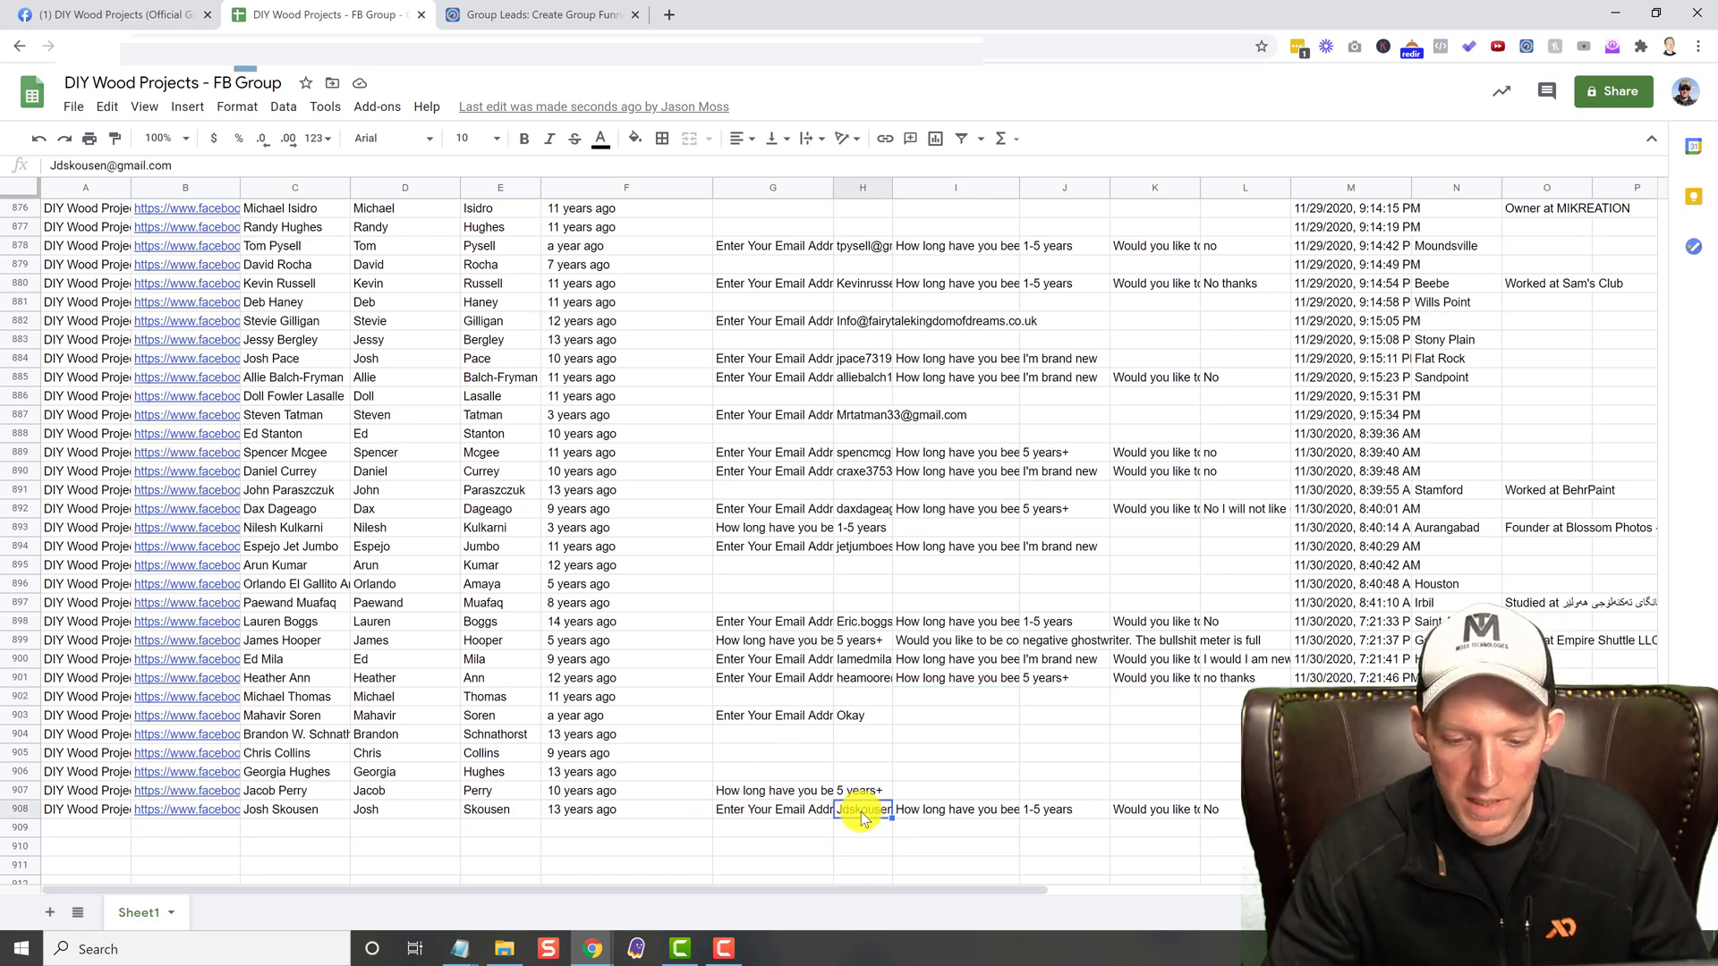
{"action": "left_click", "coordinate": [958, 818]}
{"action": "left_click", "coordinate": [1051, 814]}
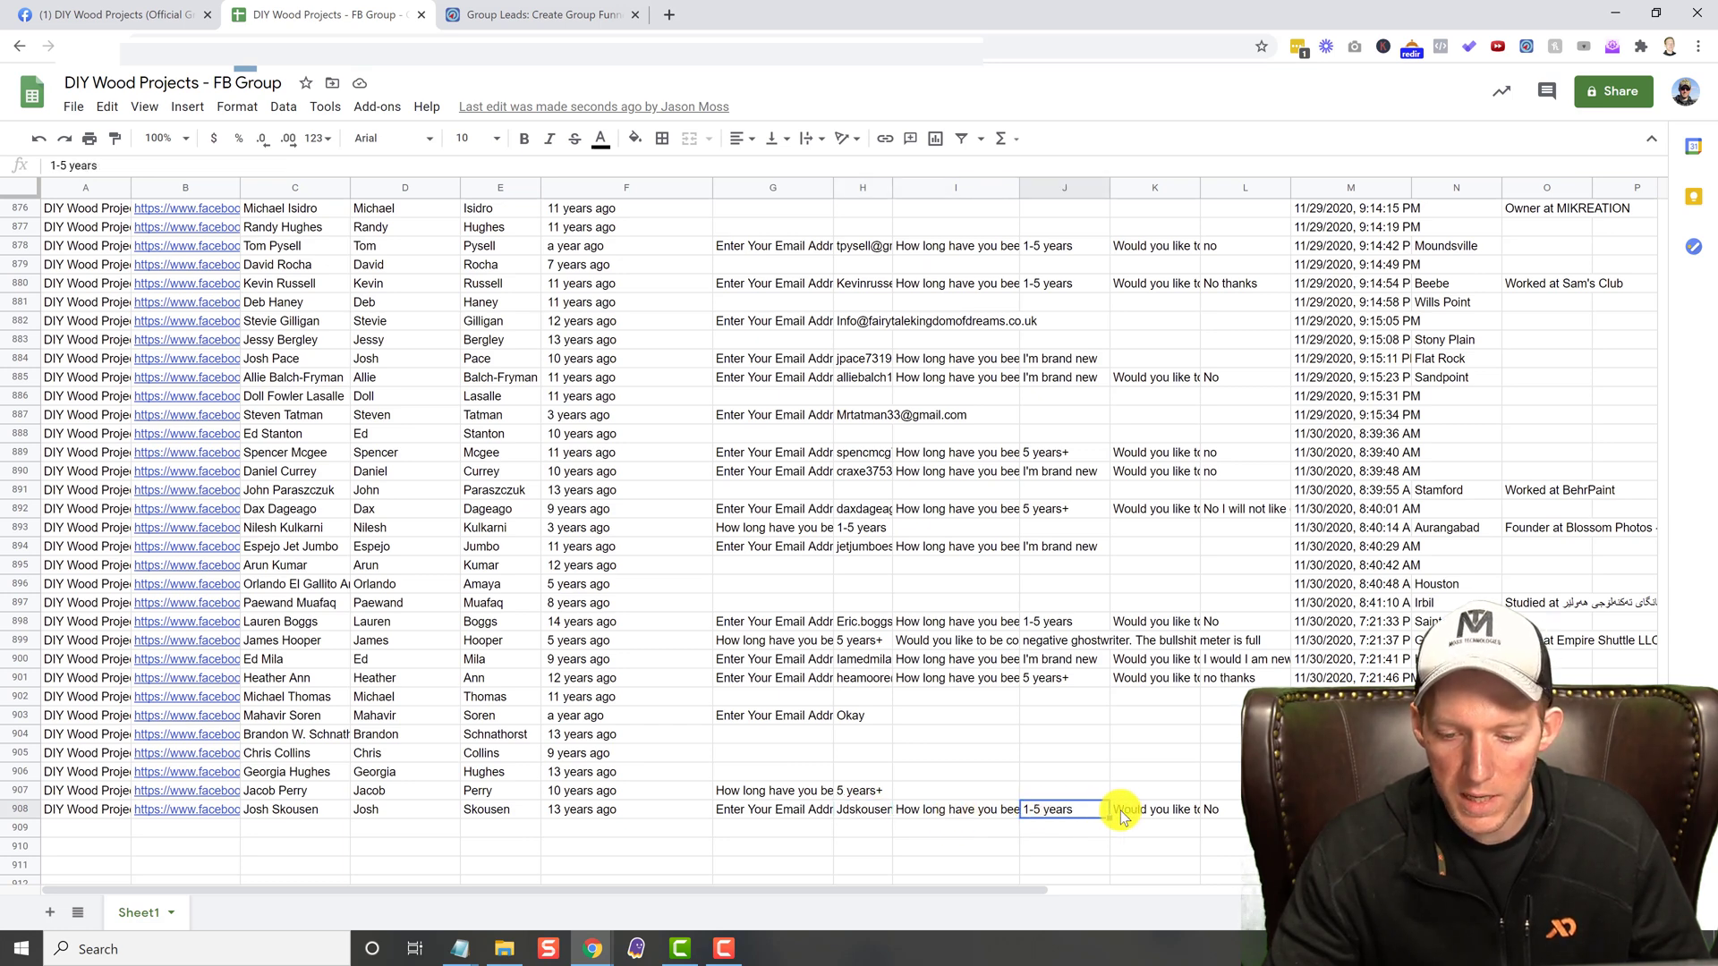
{"action": "left_click", "coordinate": [1125, 816]}
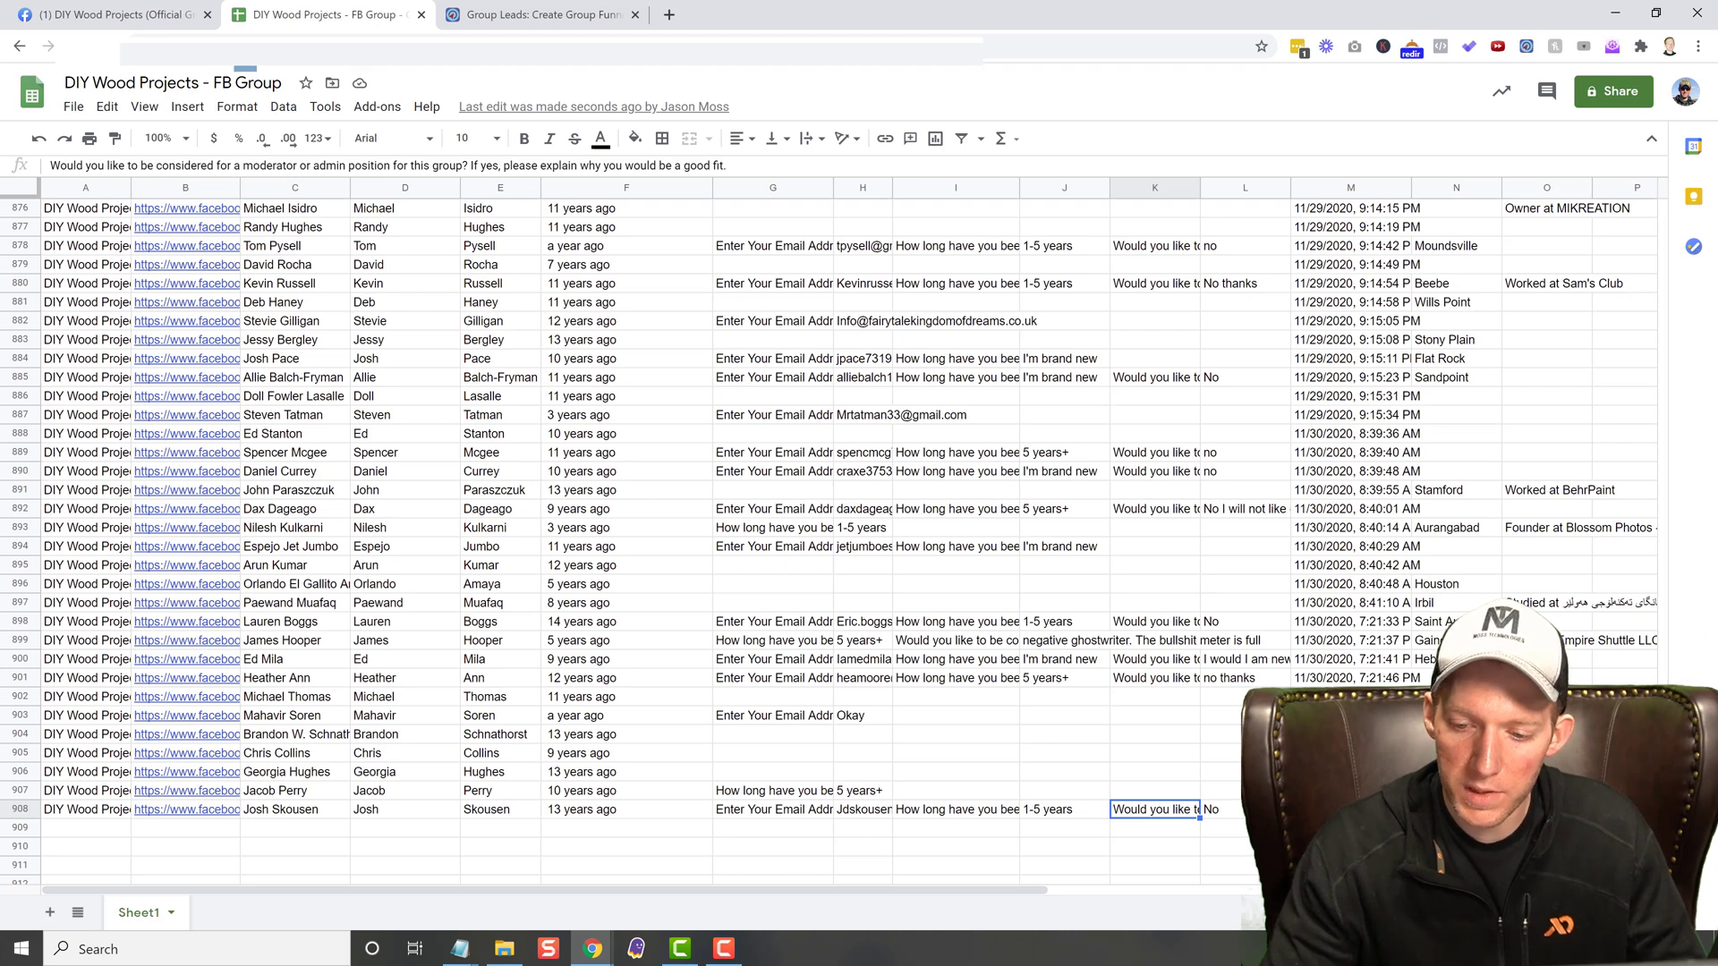
Scroll across the captured columns, then return to the Facebook member requests
{"action": "scroll", "coordinate": [850, 536], "scroll_direction": "right", "scroll_amount": 5}
{"action": "scroll", "coordinate": [850, 537], "scroll_direction": "left", "scroll_amount": 5}
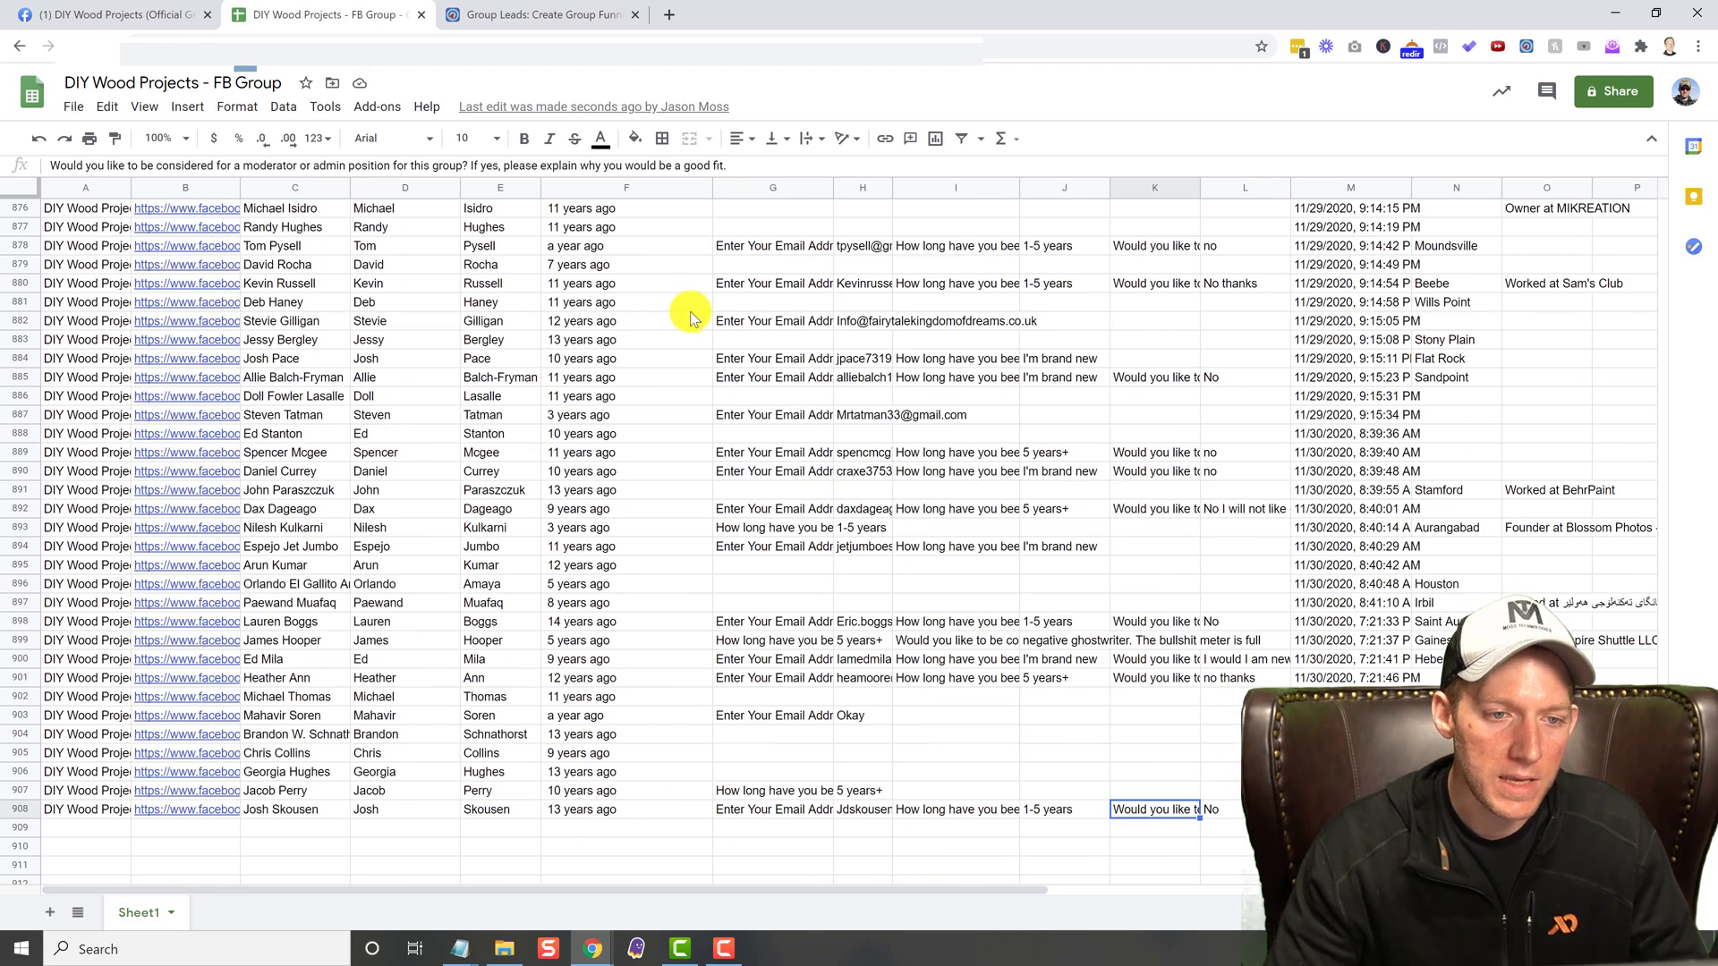
{"action": "left_click", "coordinate": [128, 15]}
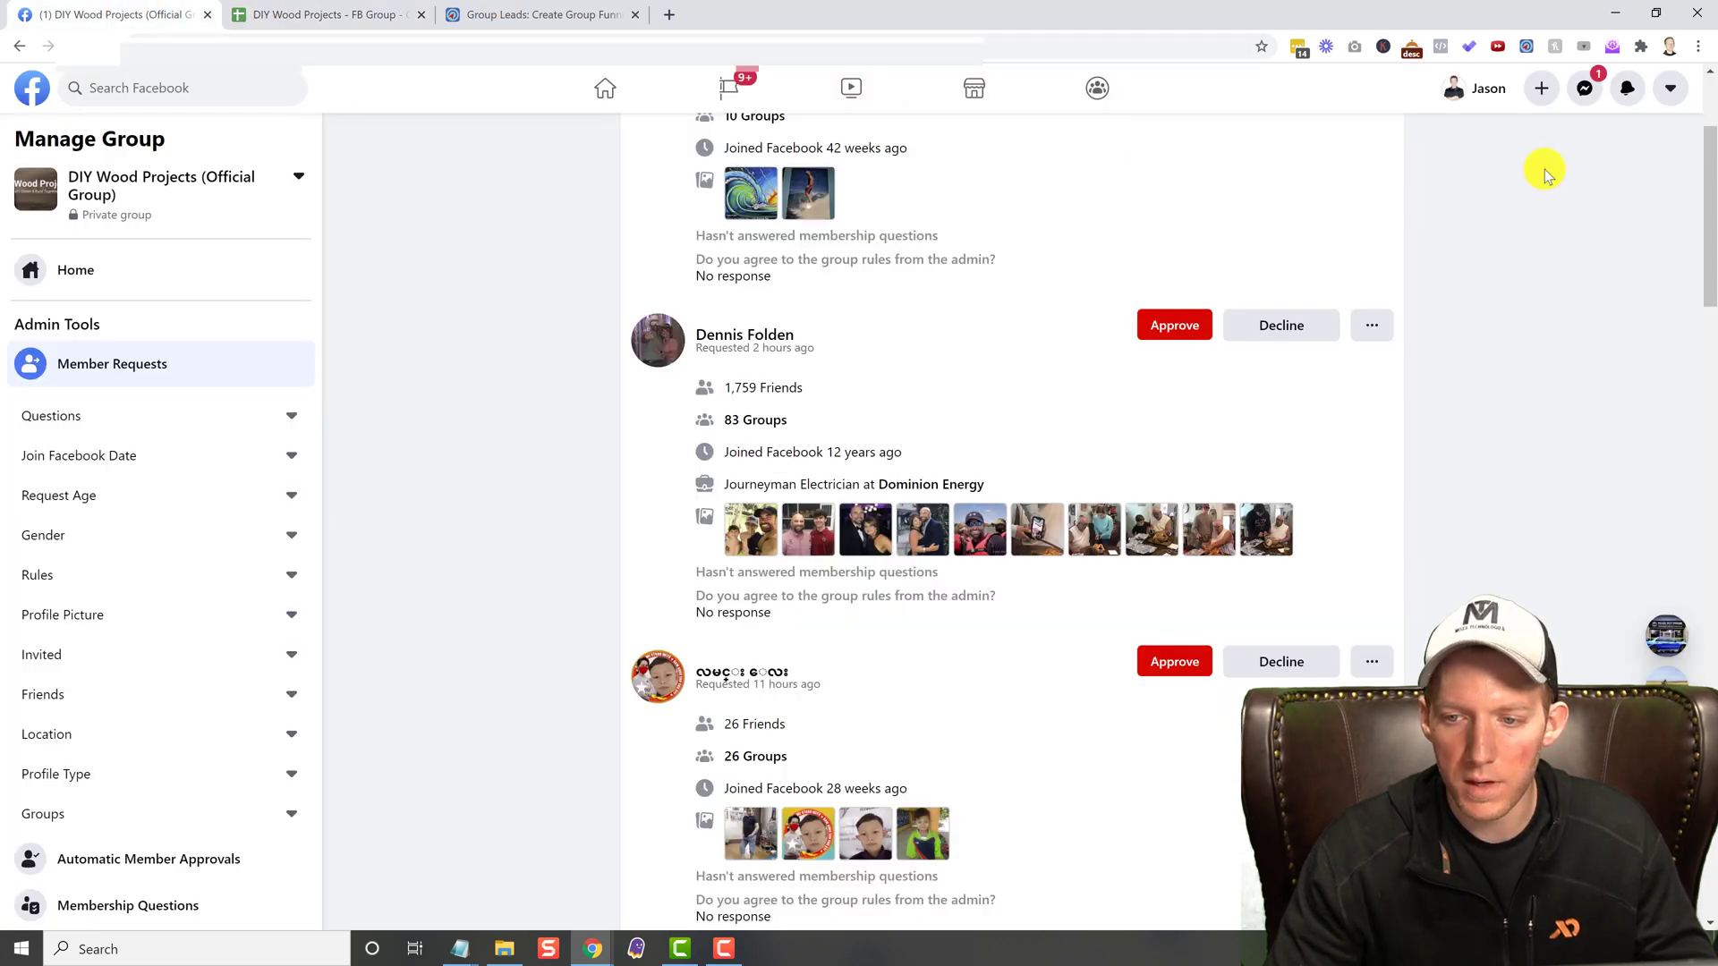
Open the DIY Wood Projects settings in Group Leads and browse the autoresponders, keeping Gohighlevel
{"action": "left_click", "coordinate": [1527, 45]}
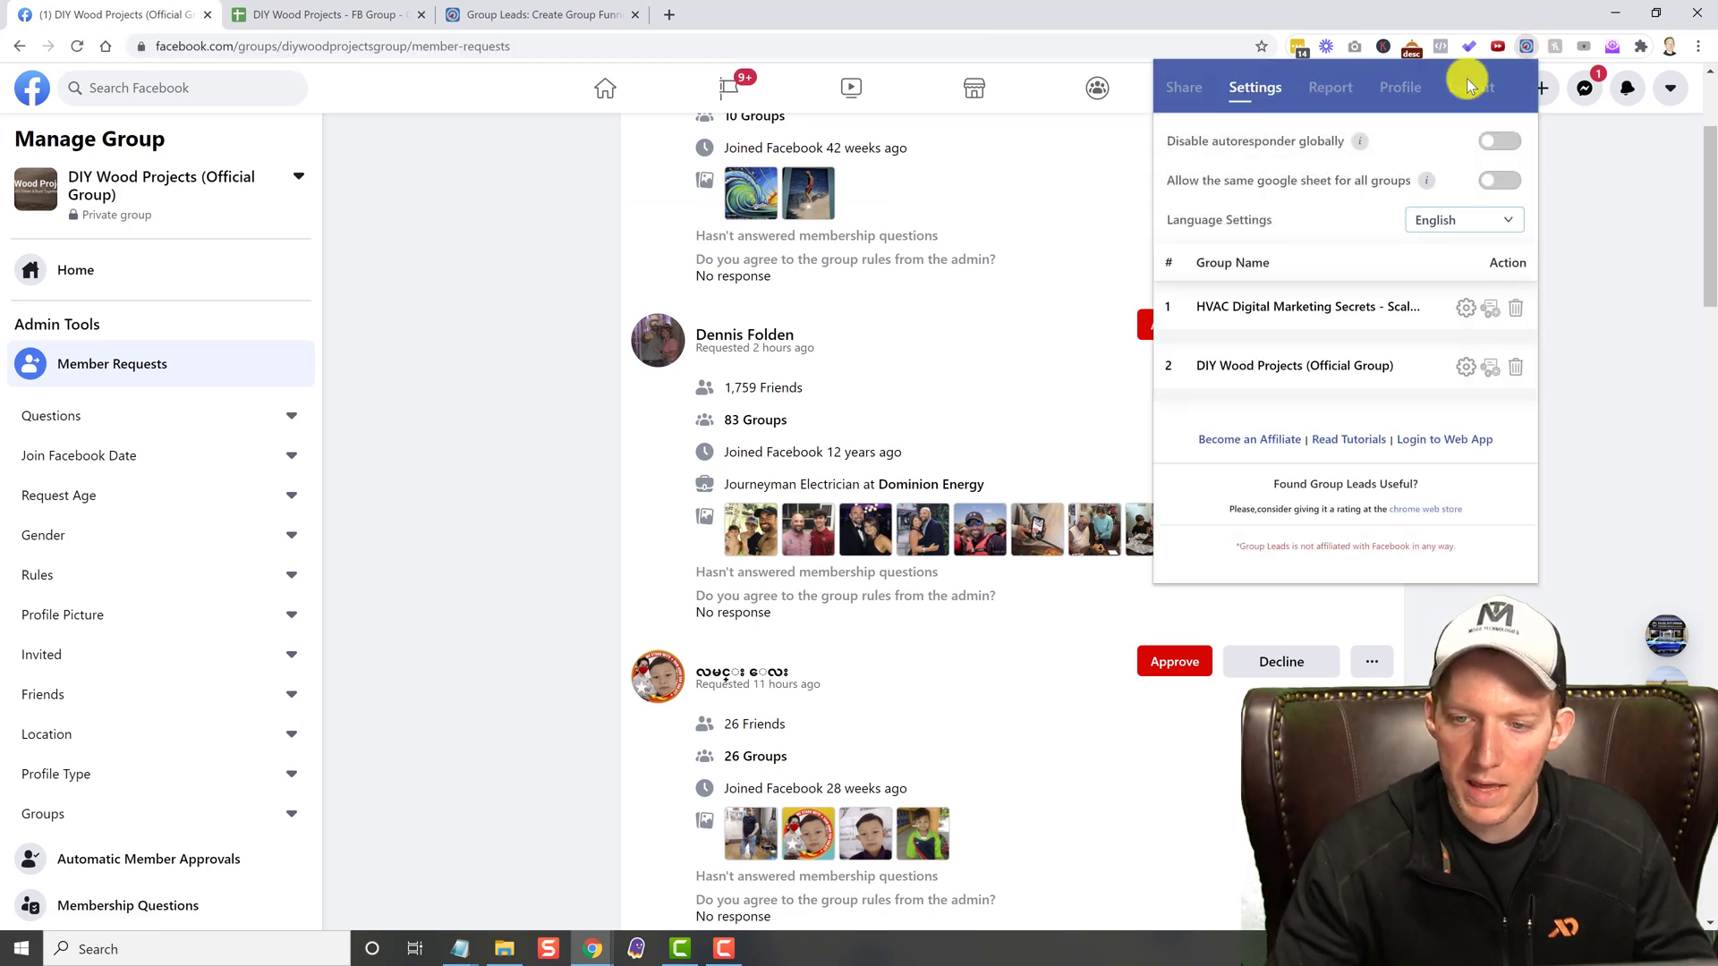
{"action": "left_click", "coordinate": [1464, 367]}
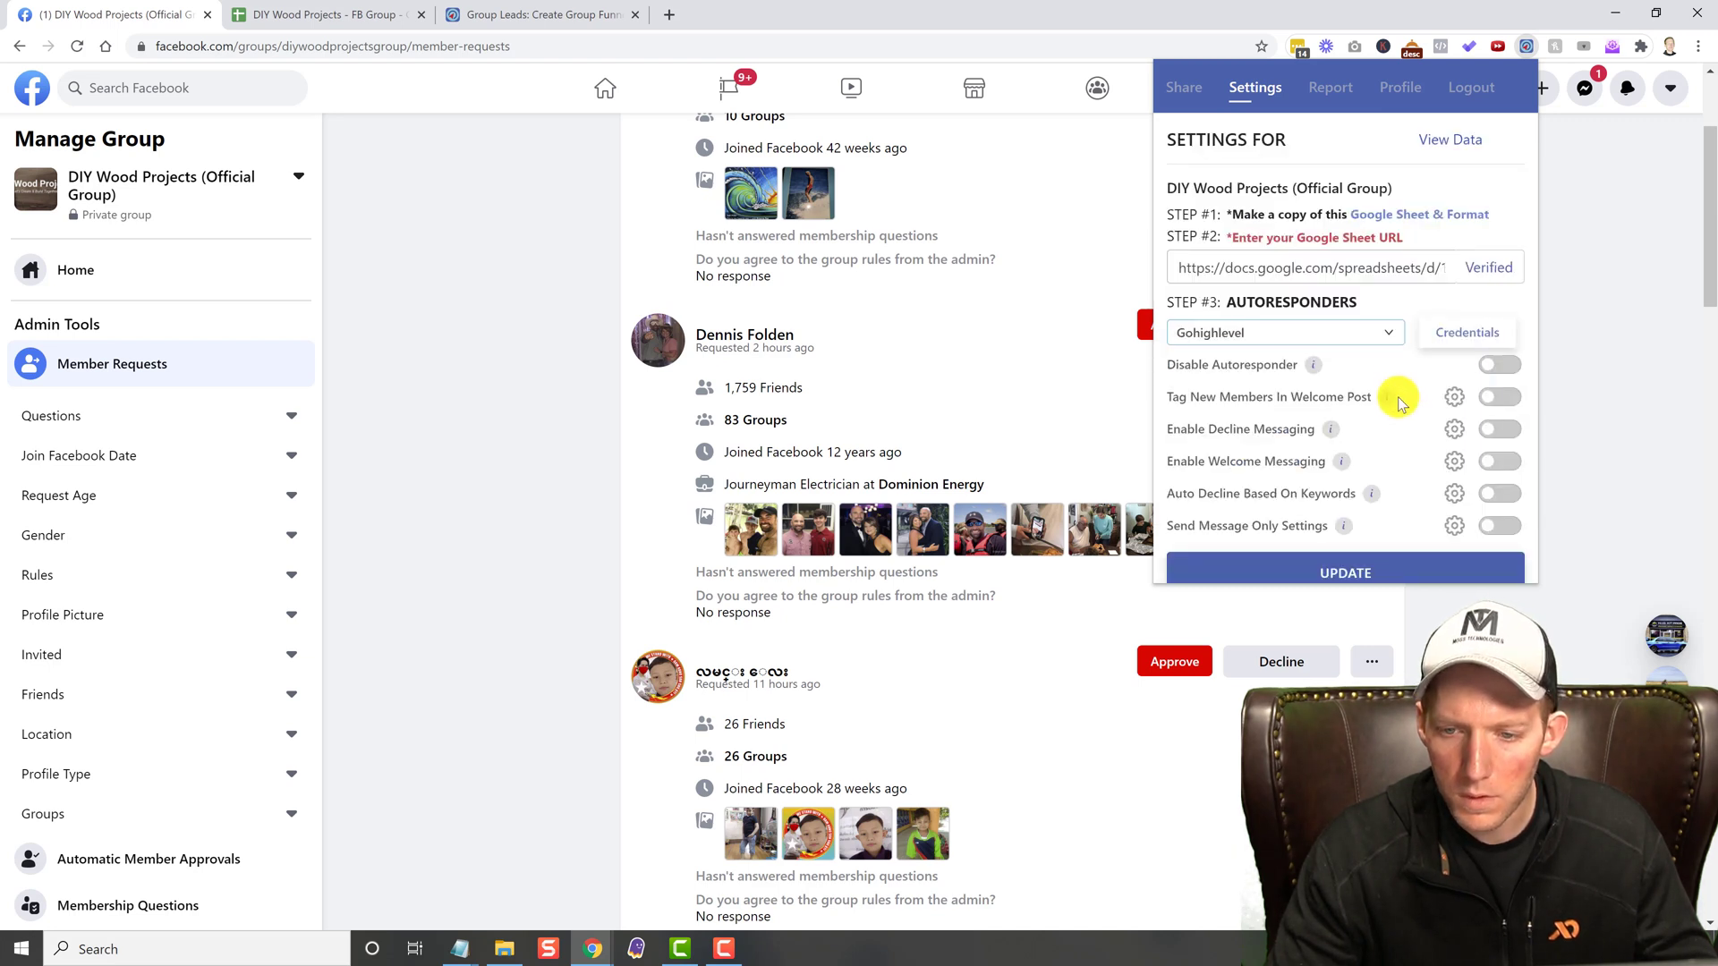
{"action": "left_click", "coordinate": [1364, 340]}
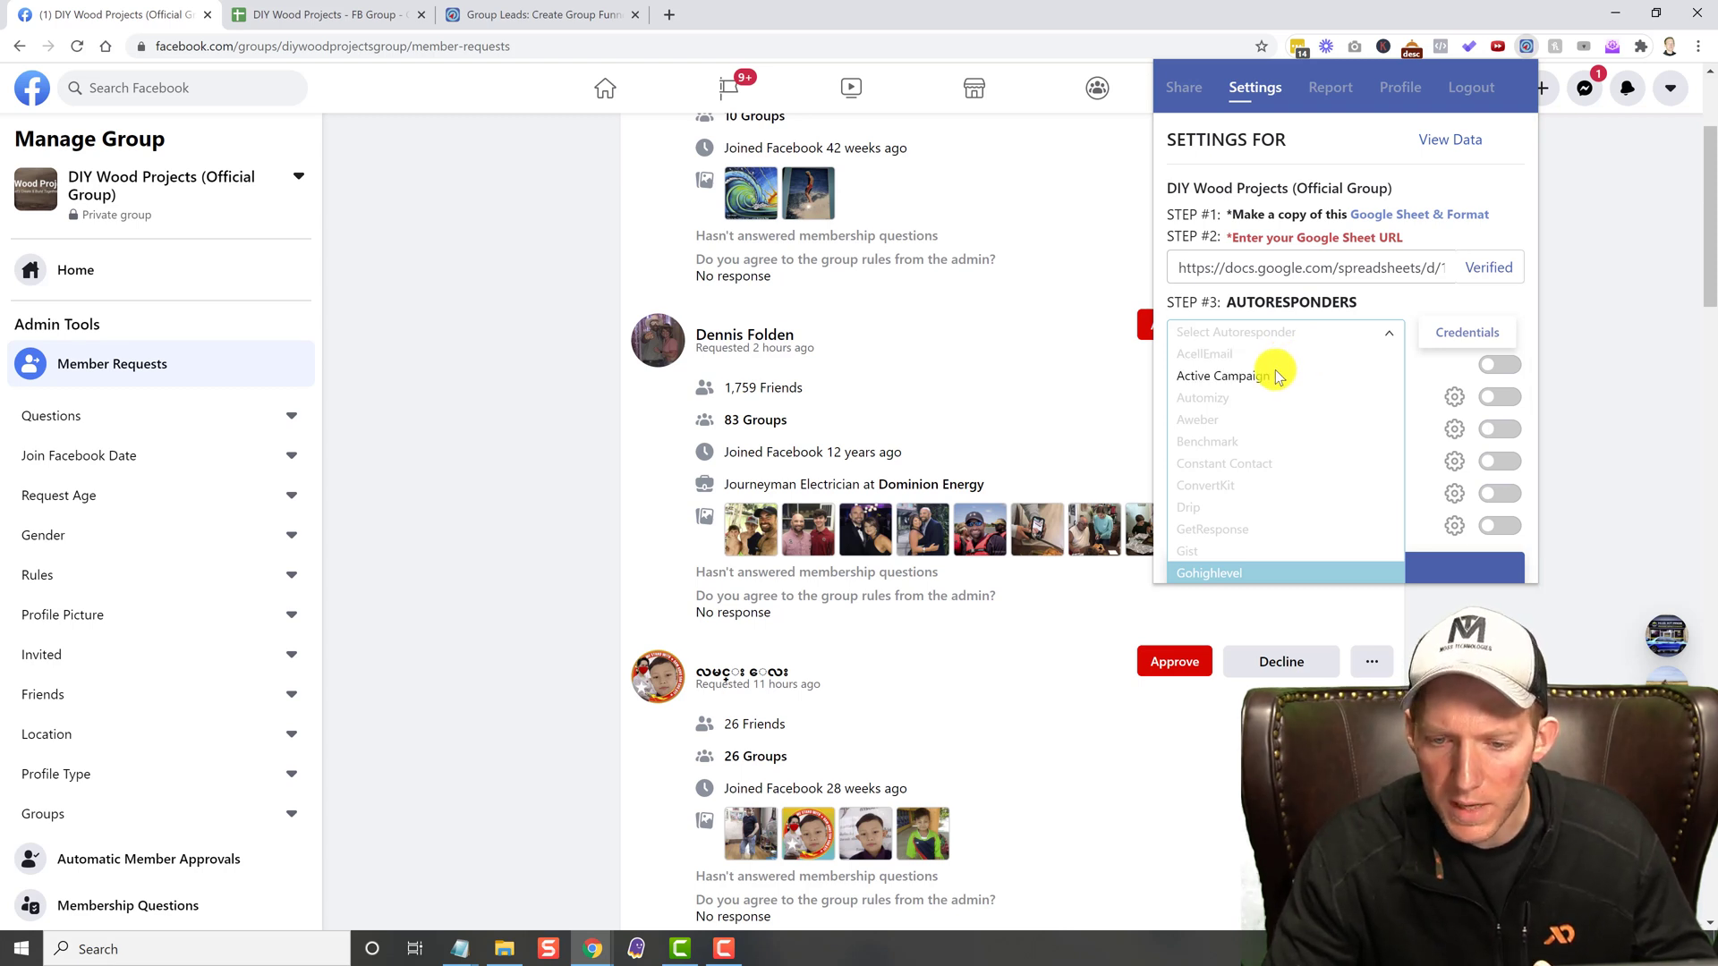
{"action": "scroll", "coordinate": [1279, 375], "scroll_direction": "down", "scroll_amount": 2}
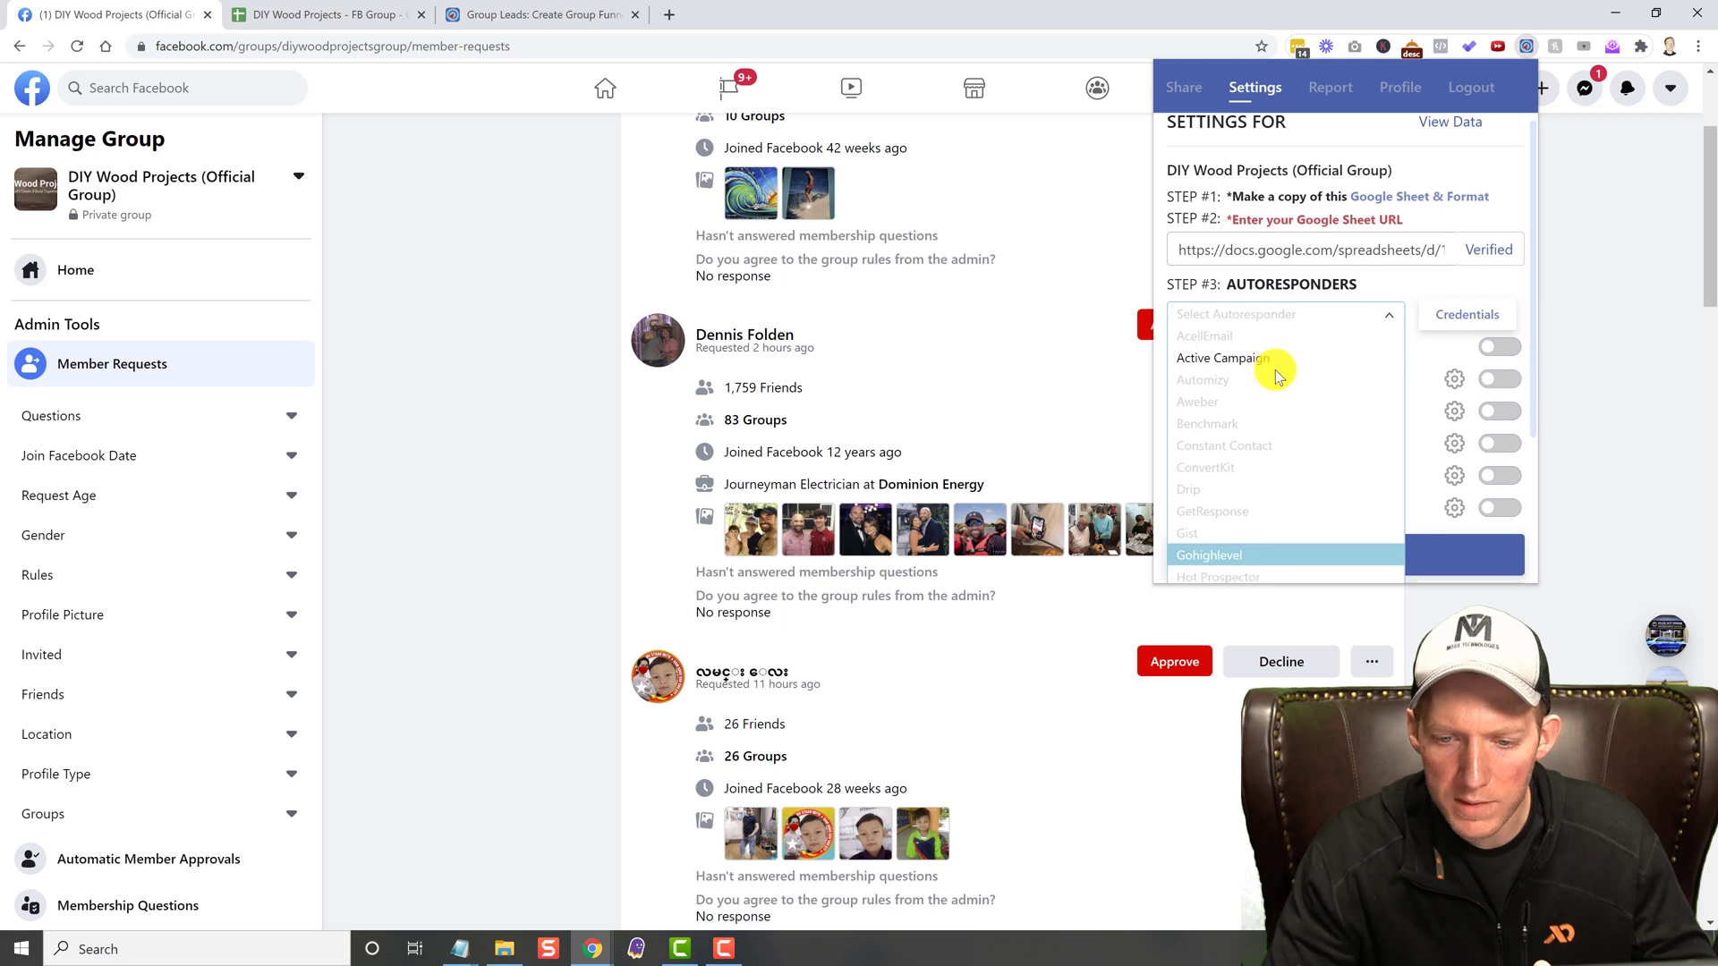
{"action": "scroll", "coordinate": [1279, 376], "scroll_direction": "down", "scroll_amount": 3}
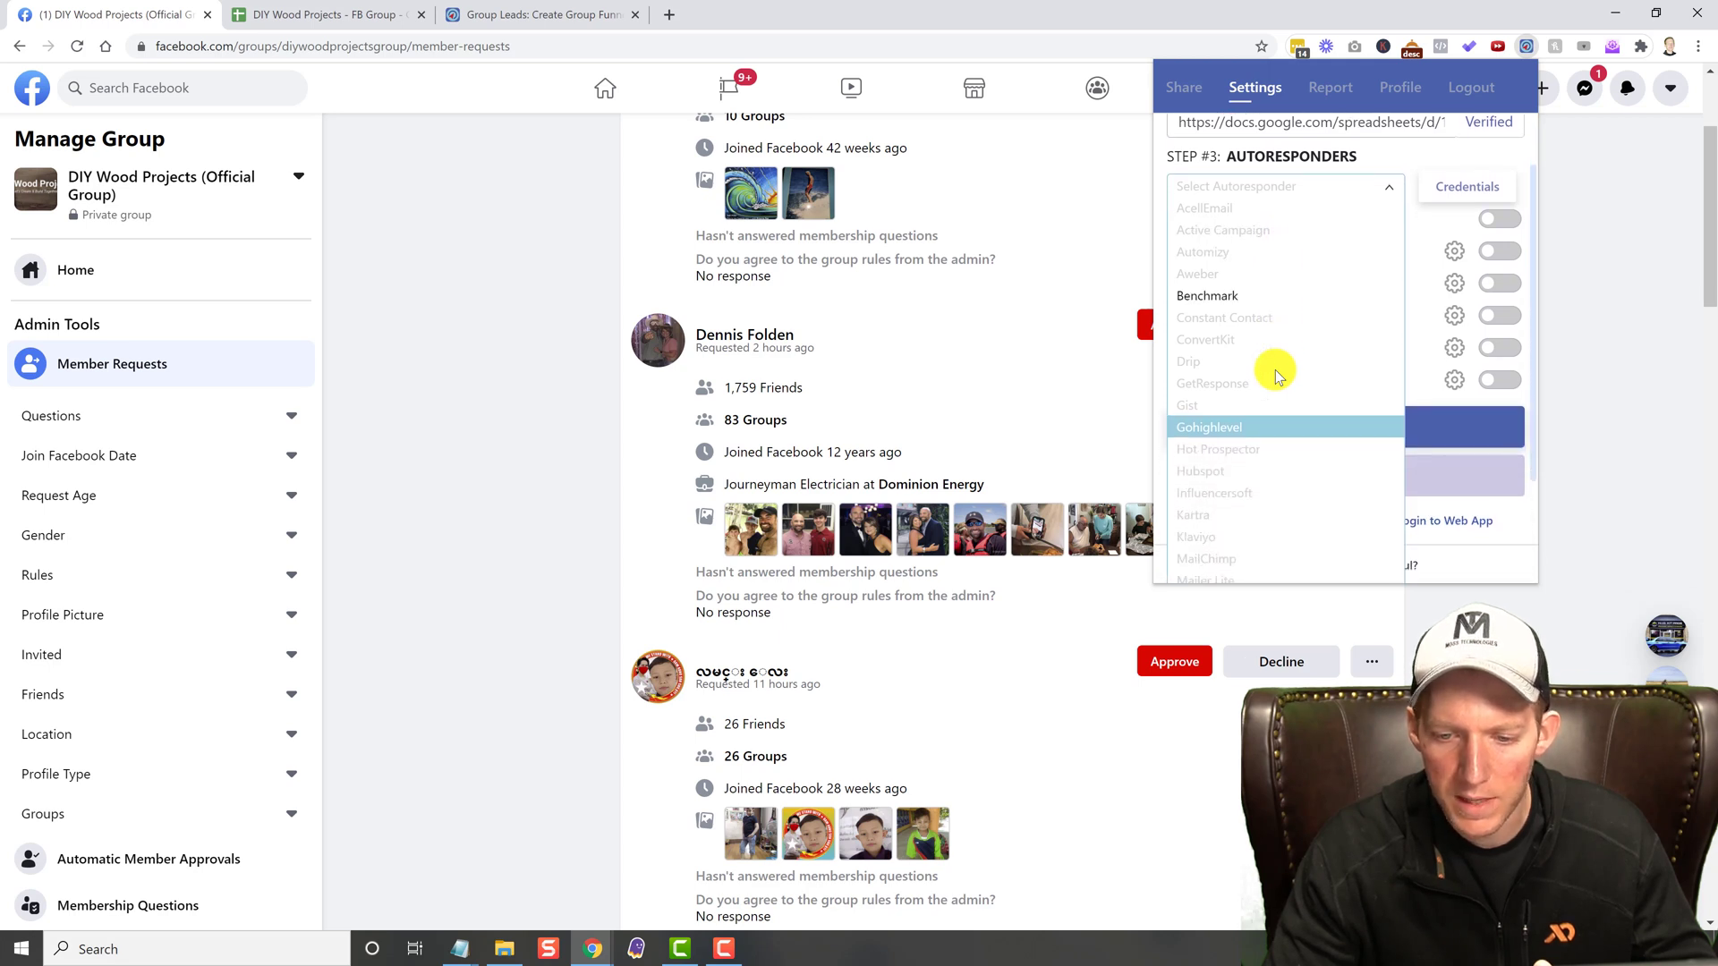
{"action": "scroll", "coordinate": [1279, 376], "scroll_direction": "down", "scroll_amount": 3}
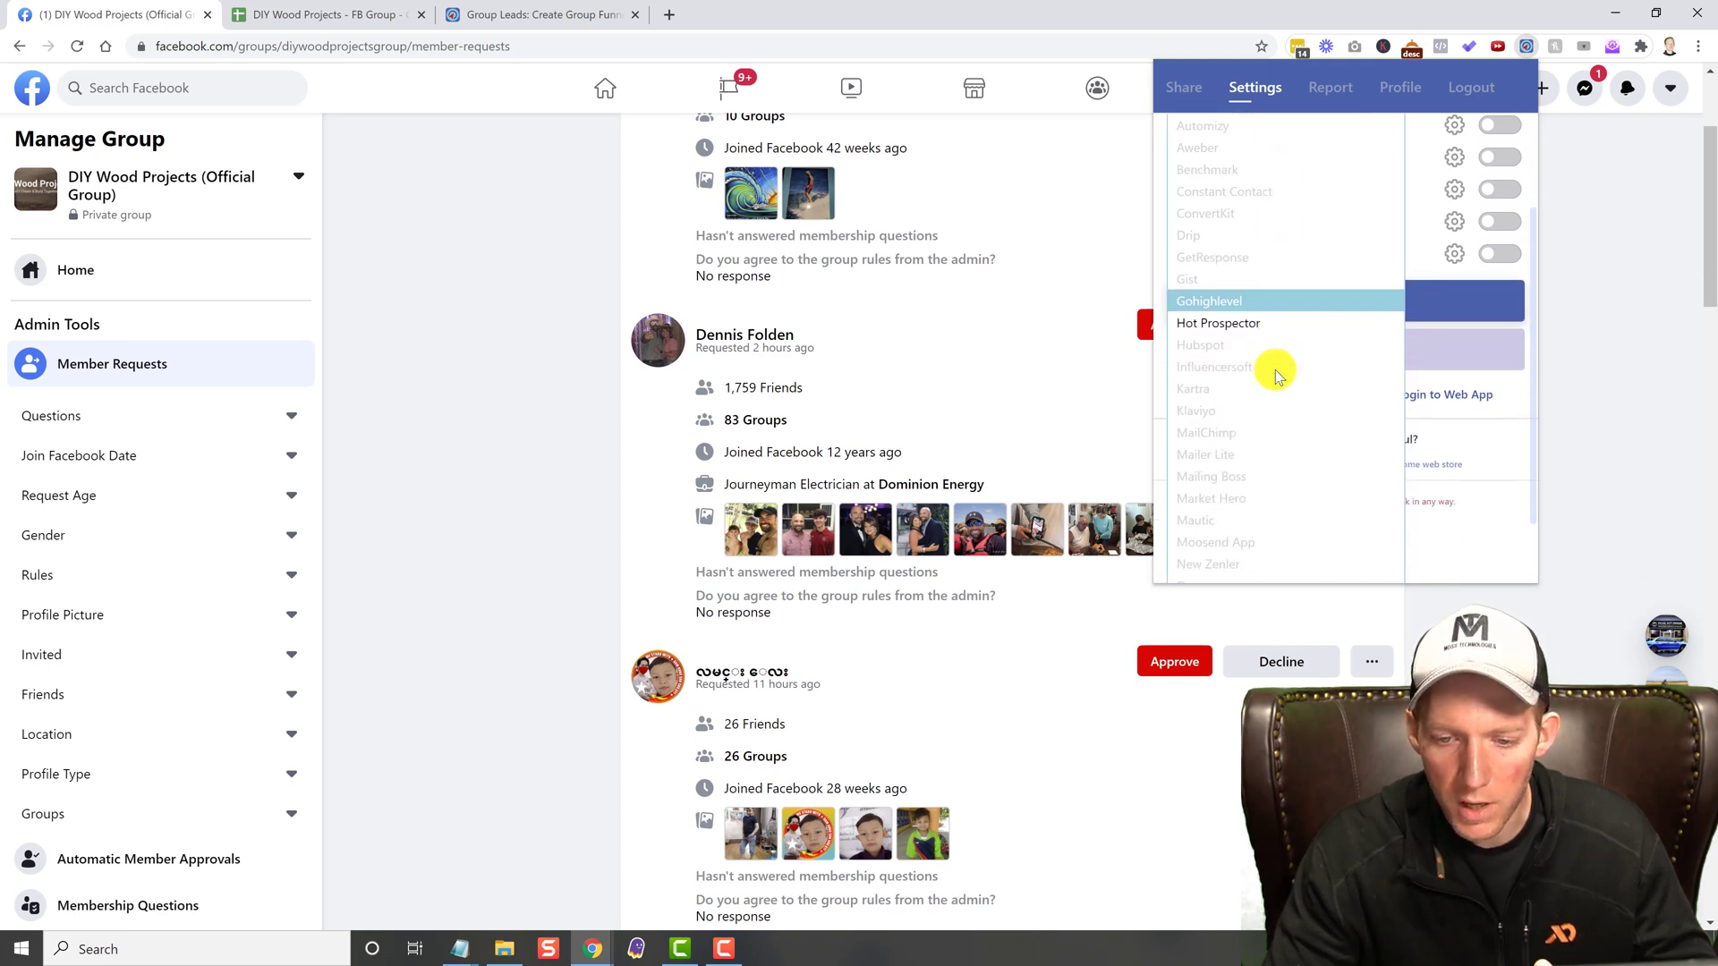
{"action": "scroll", "coordinate": [1277, 375], "scroll_direction": "down", "scroll_amount": 2}
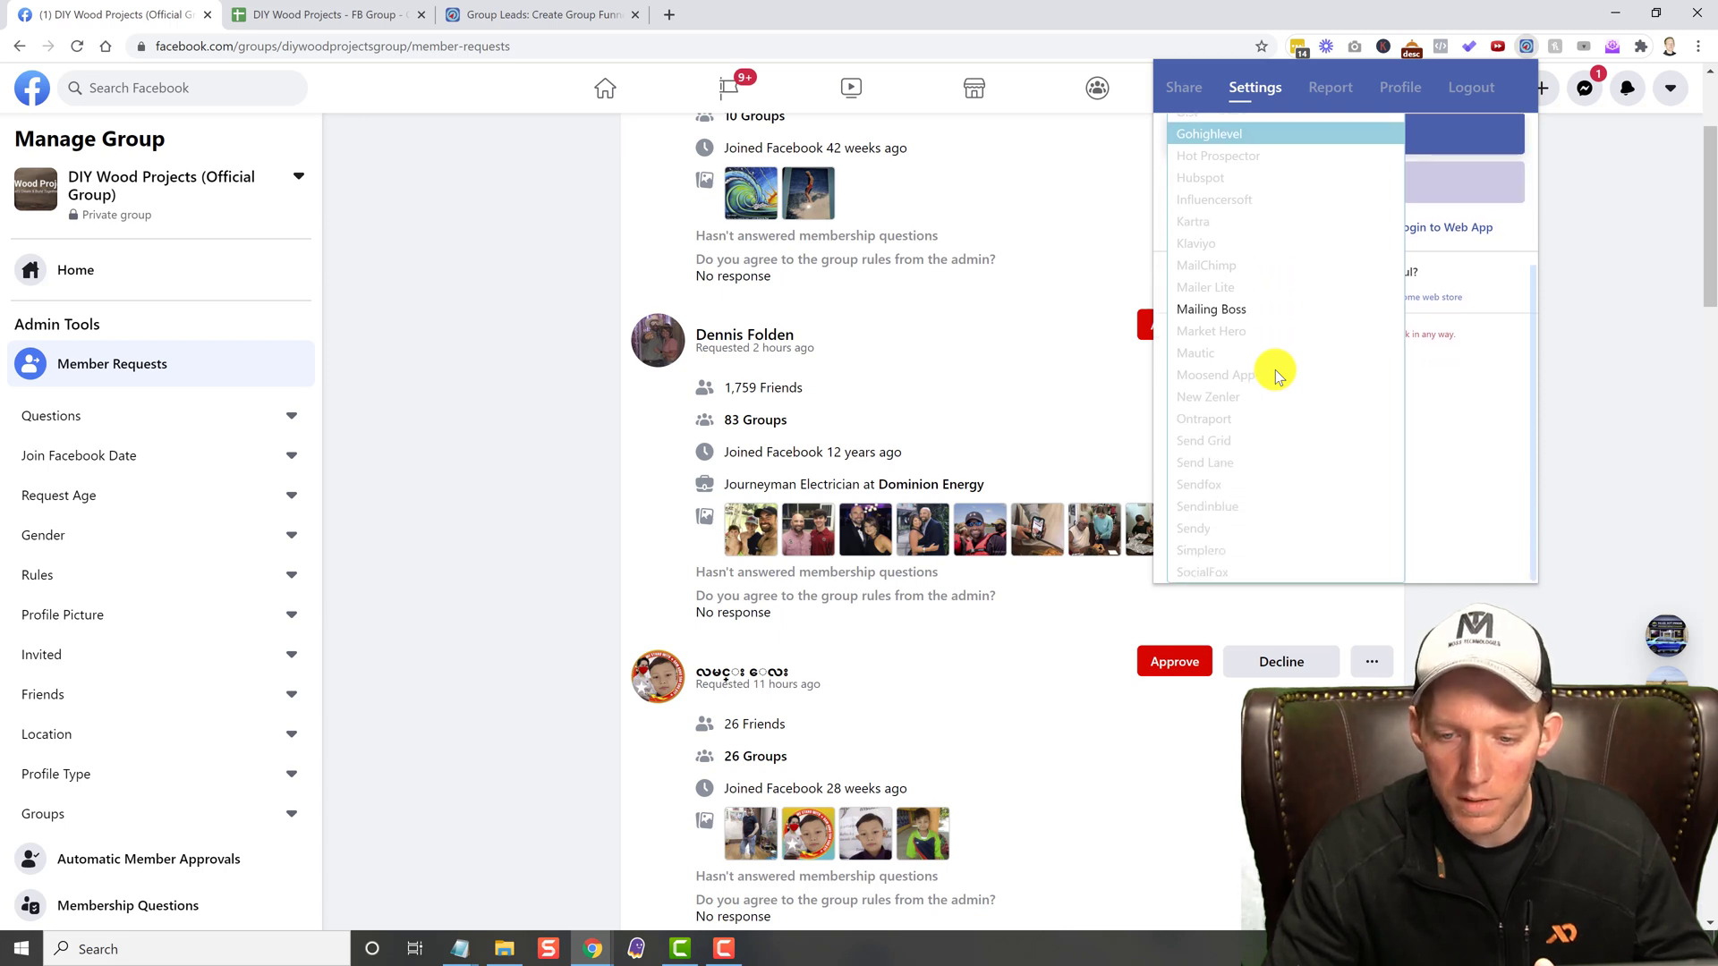
{"action": "scroll", "coordinate": [1277, 376], "scroll_direction": "up", "scroll_amount": 8}
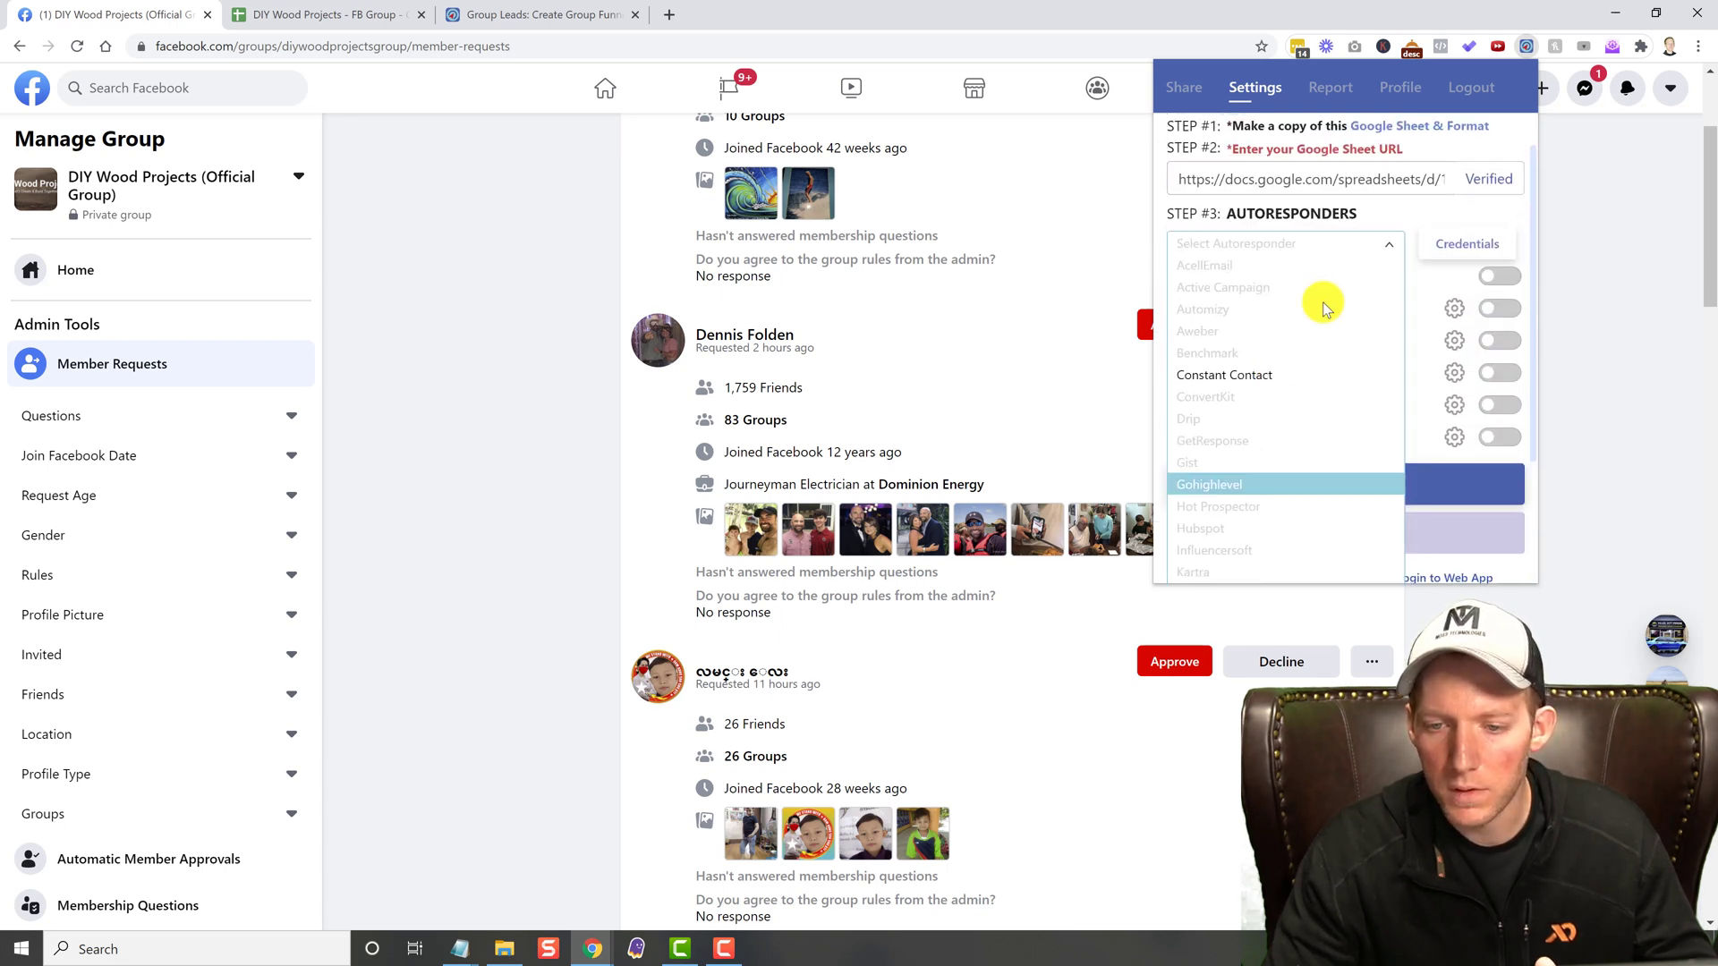
{"action": "left_click", "coordinate": [1400, 211]}
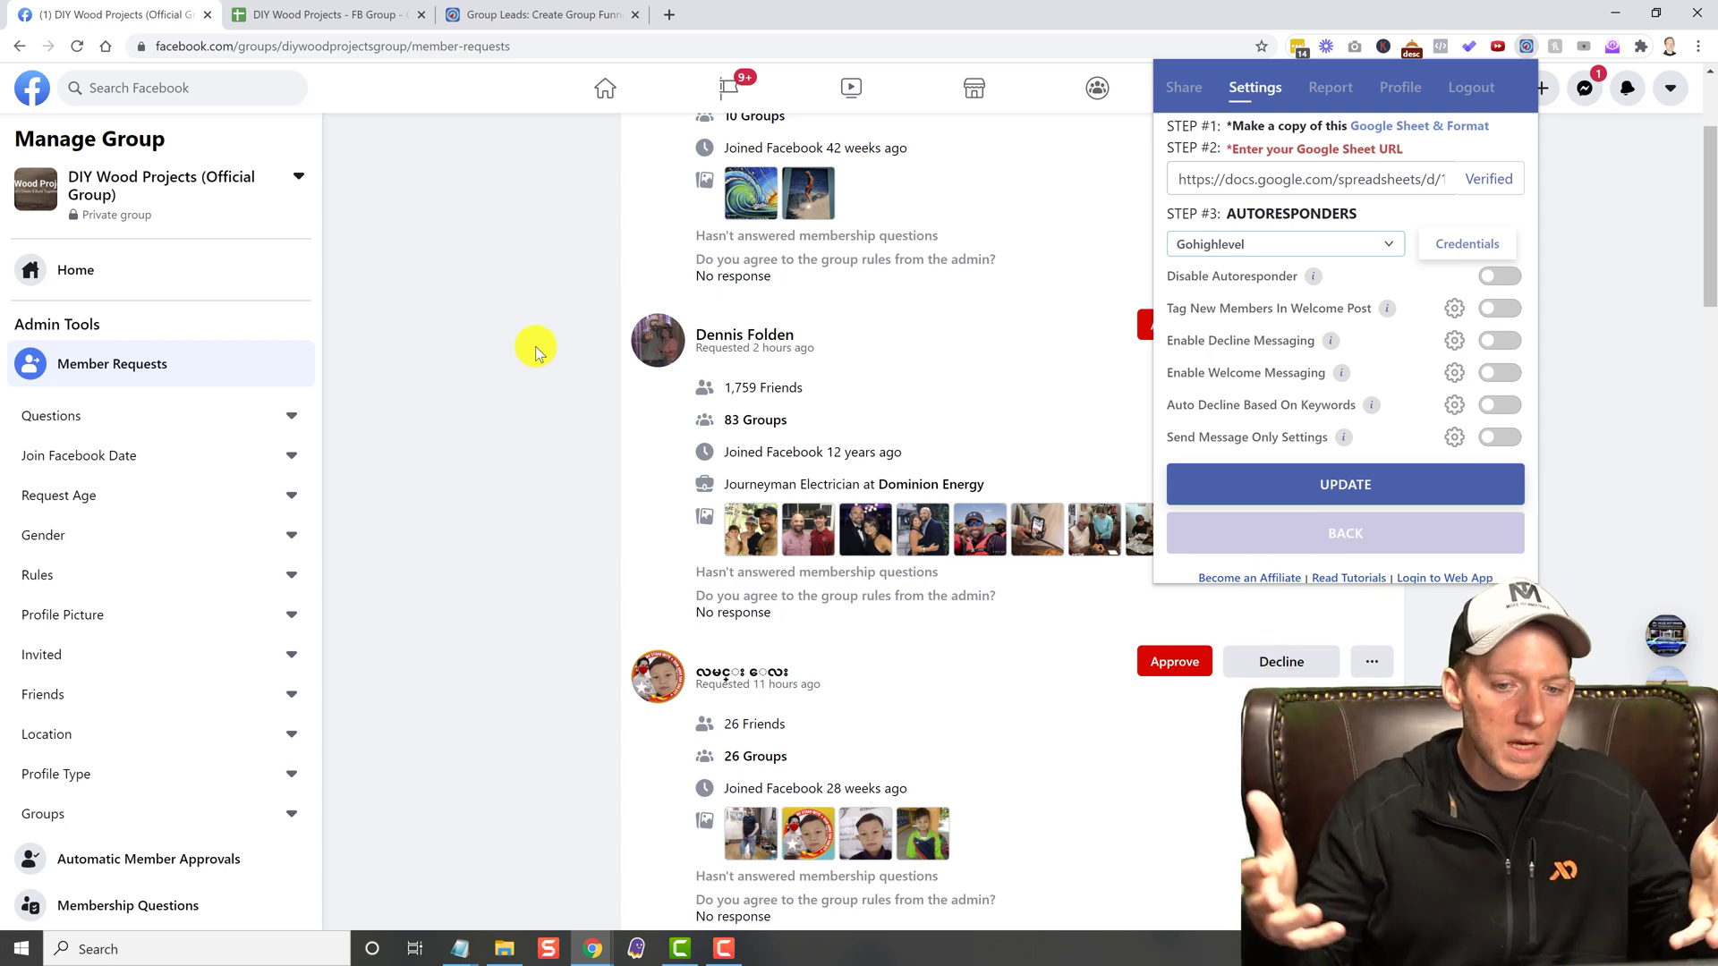
Close the Group Leads settings panel to show the DIY Wood Projects member requests again
{"action": "left_click", "coordinate": [569, 435]}
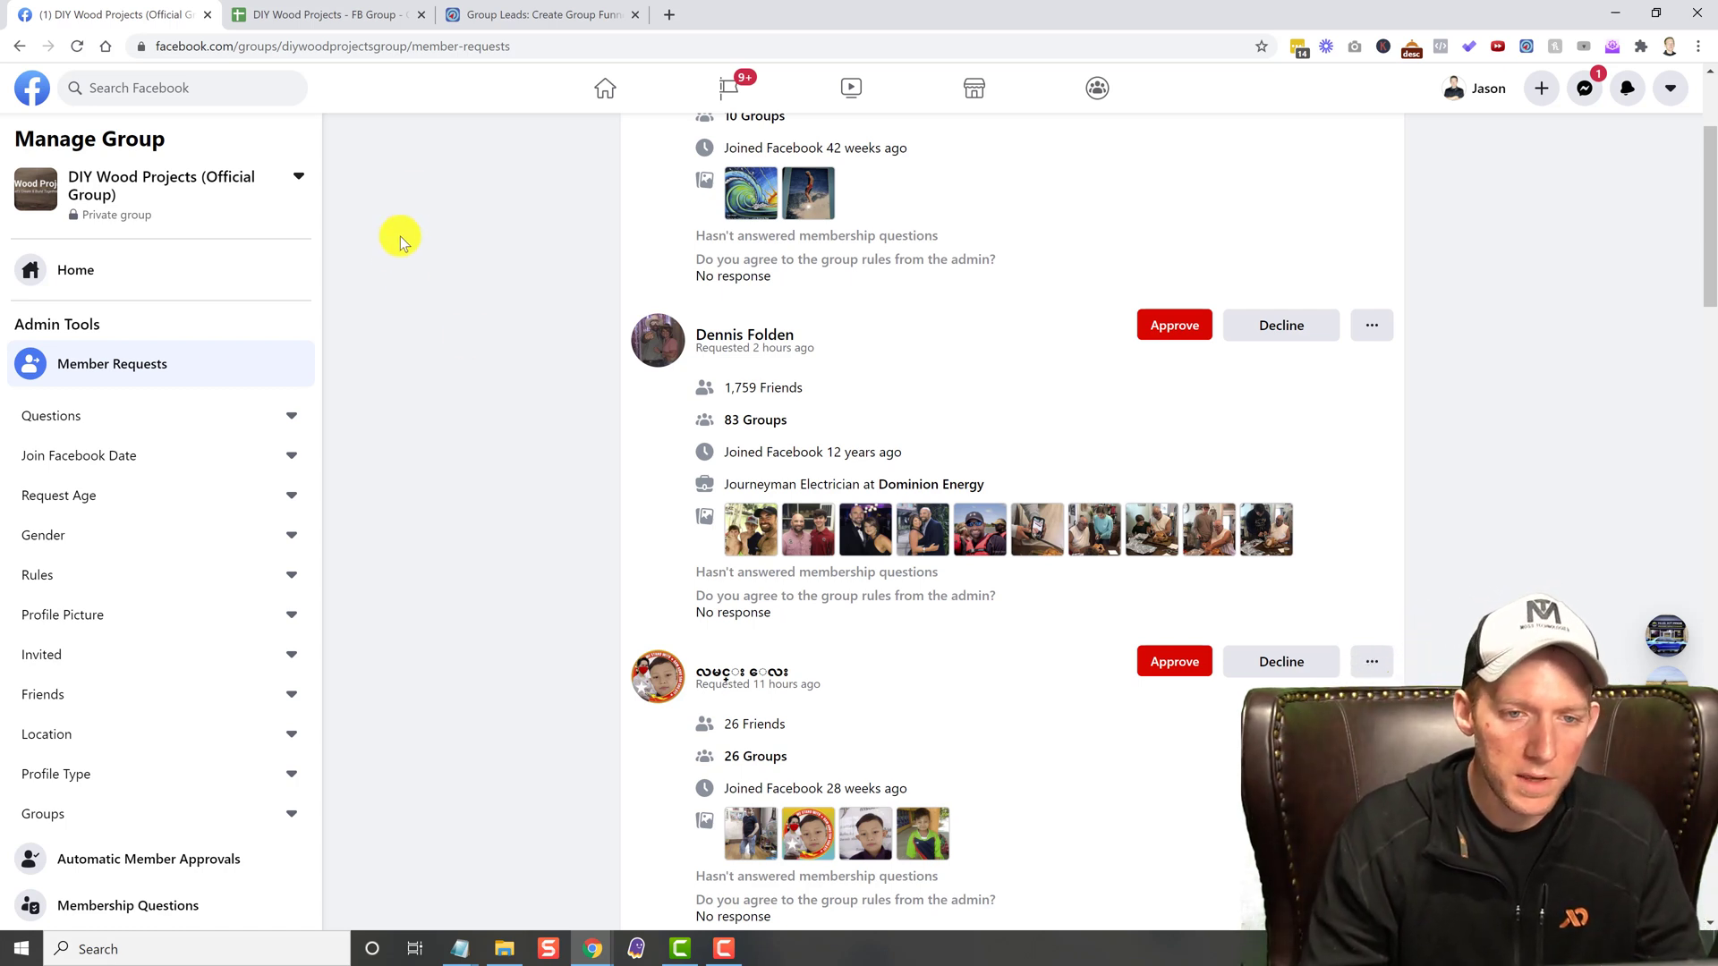
On groupleads.net, open the free-trial pricing page showing the Monthly, Yearly and One-Time Starter plans
{"action": "left_click", "coordinate": [501, 20]}
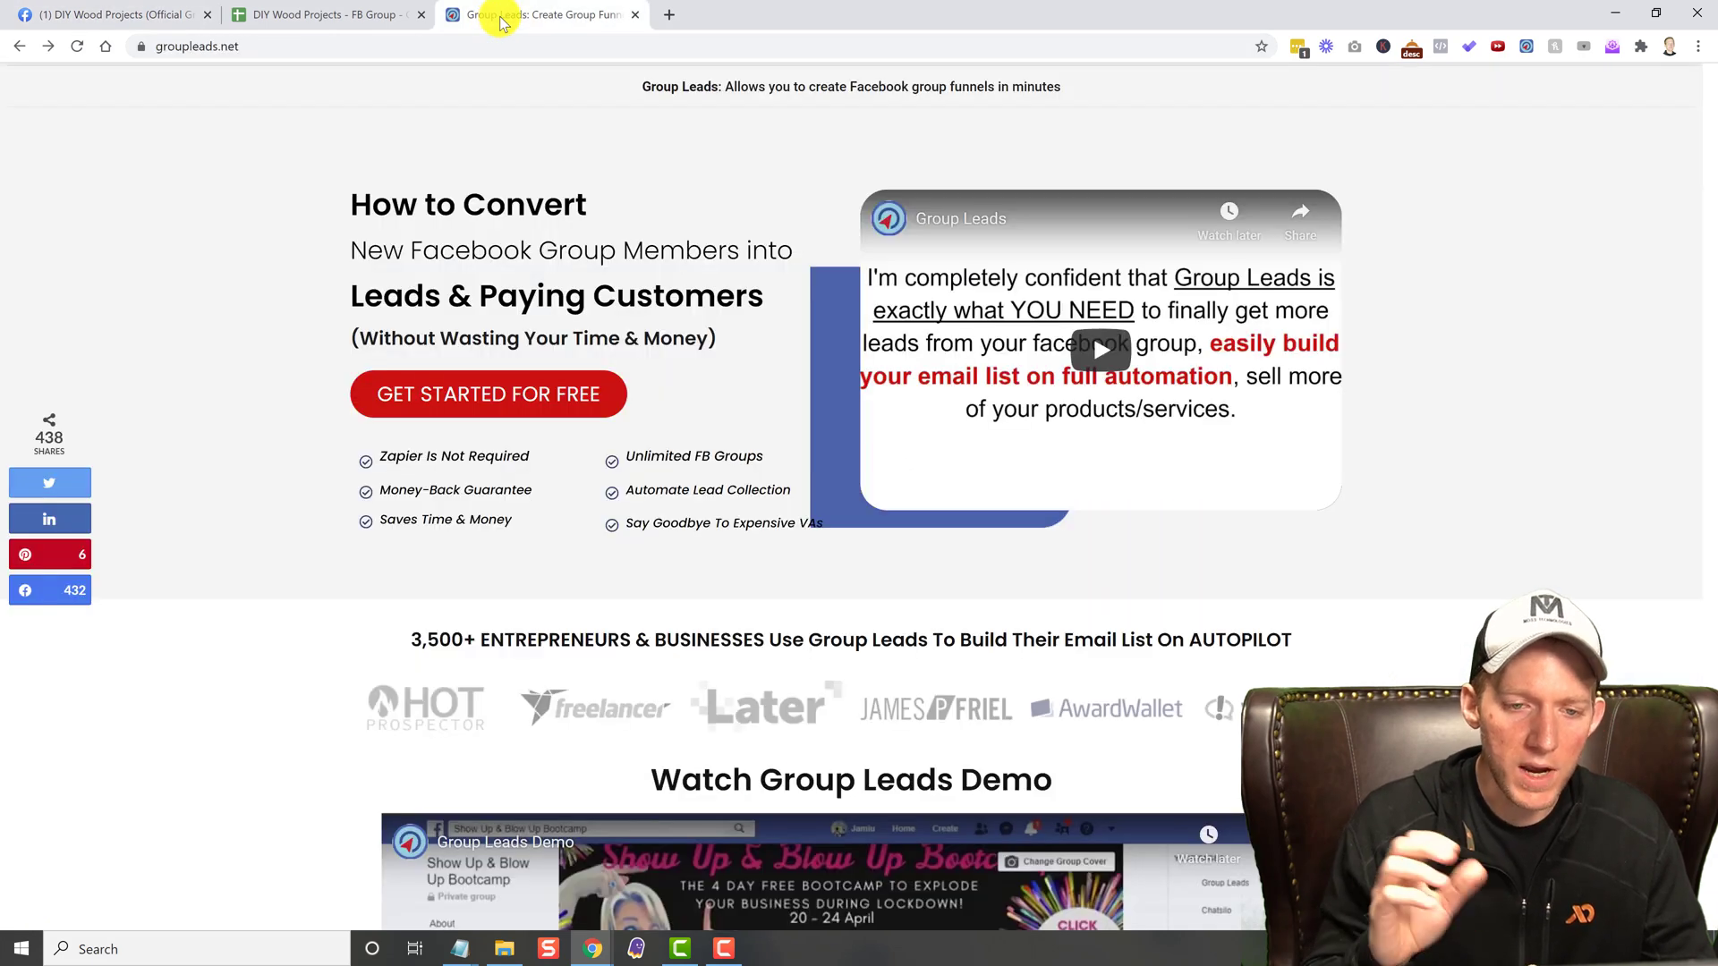
{"action": "scroll", "coordinate": [537, 192], "scroll_direction": "down", "scroll_amount": 5}
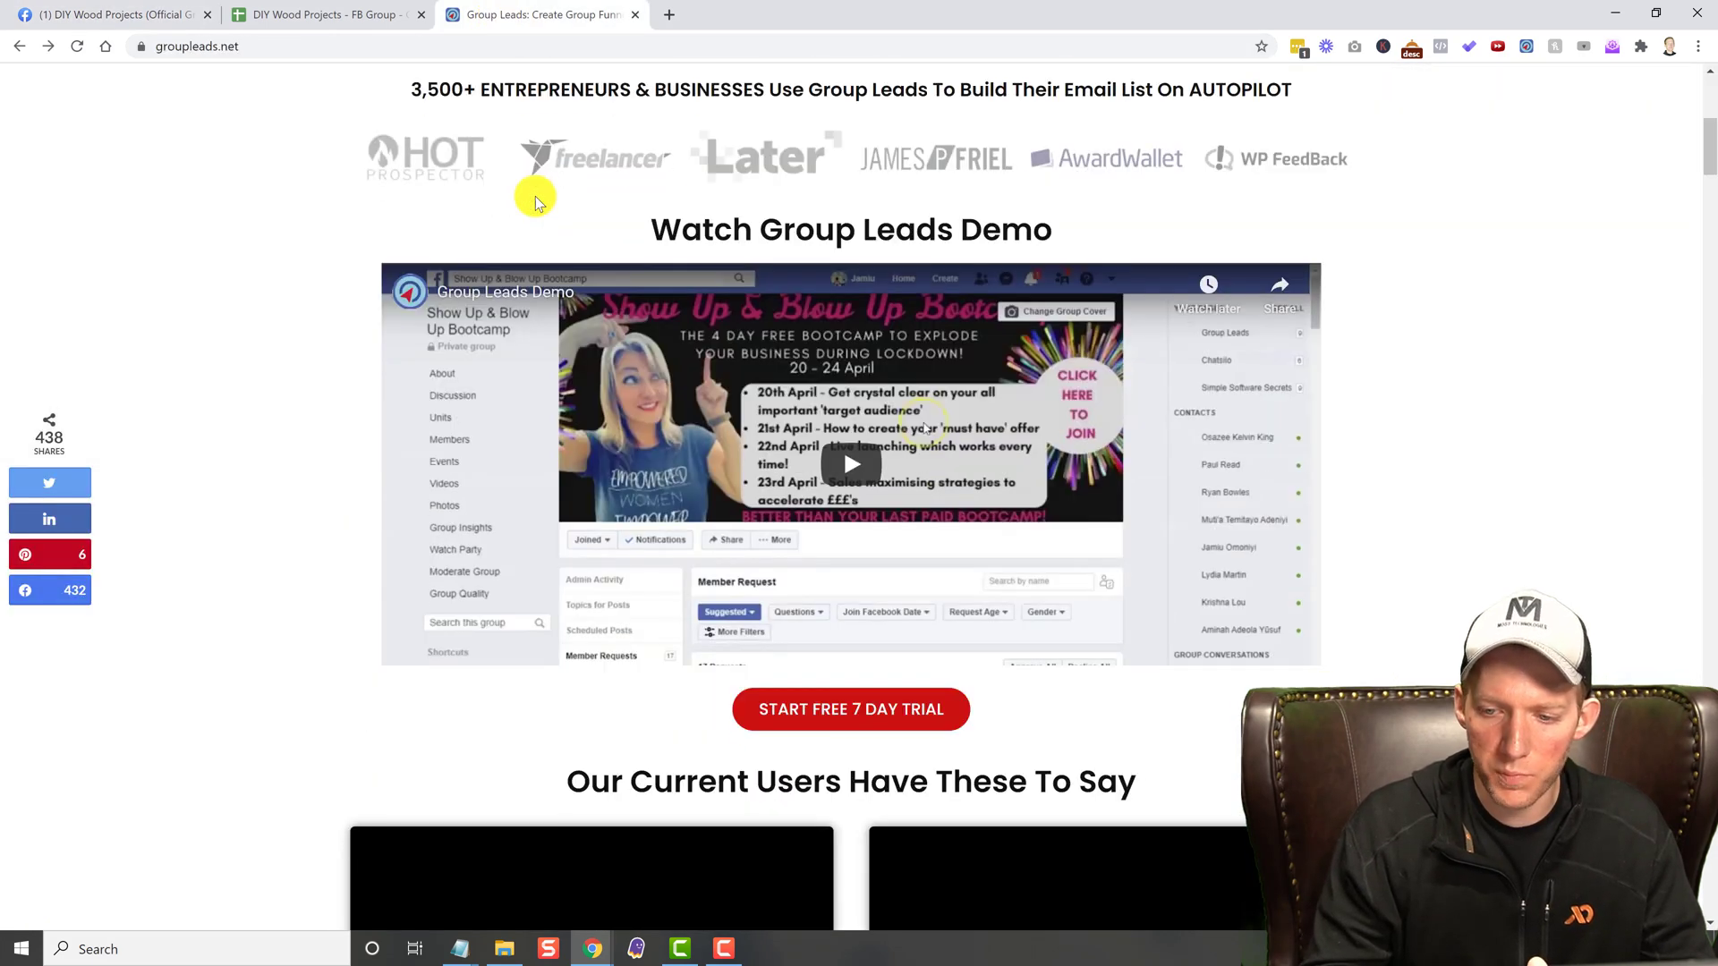
{"action": "scroll", "coordinate": [535, 196], "scroll_direction": "down", "scroll_amount": 5}
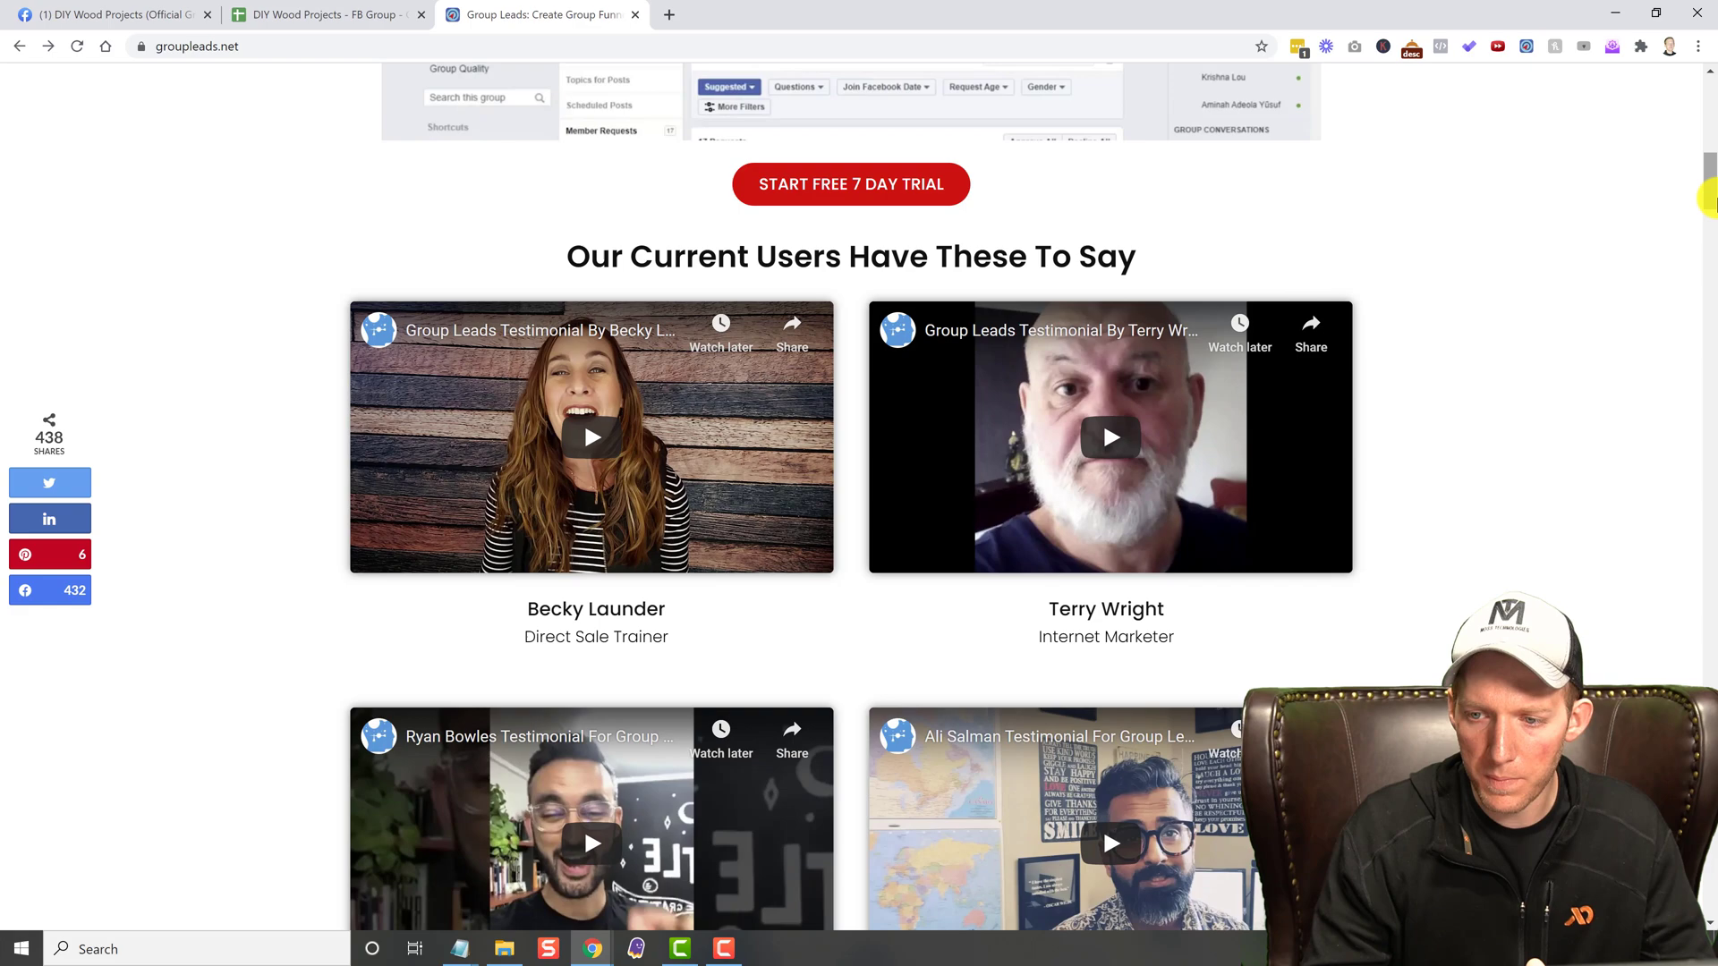
{"action": "left_click_drag", "start_coordinate": [1702, 179], "coordinate": [1702, 242]}
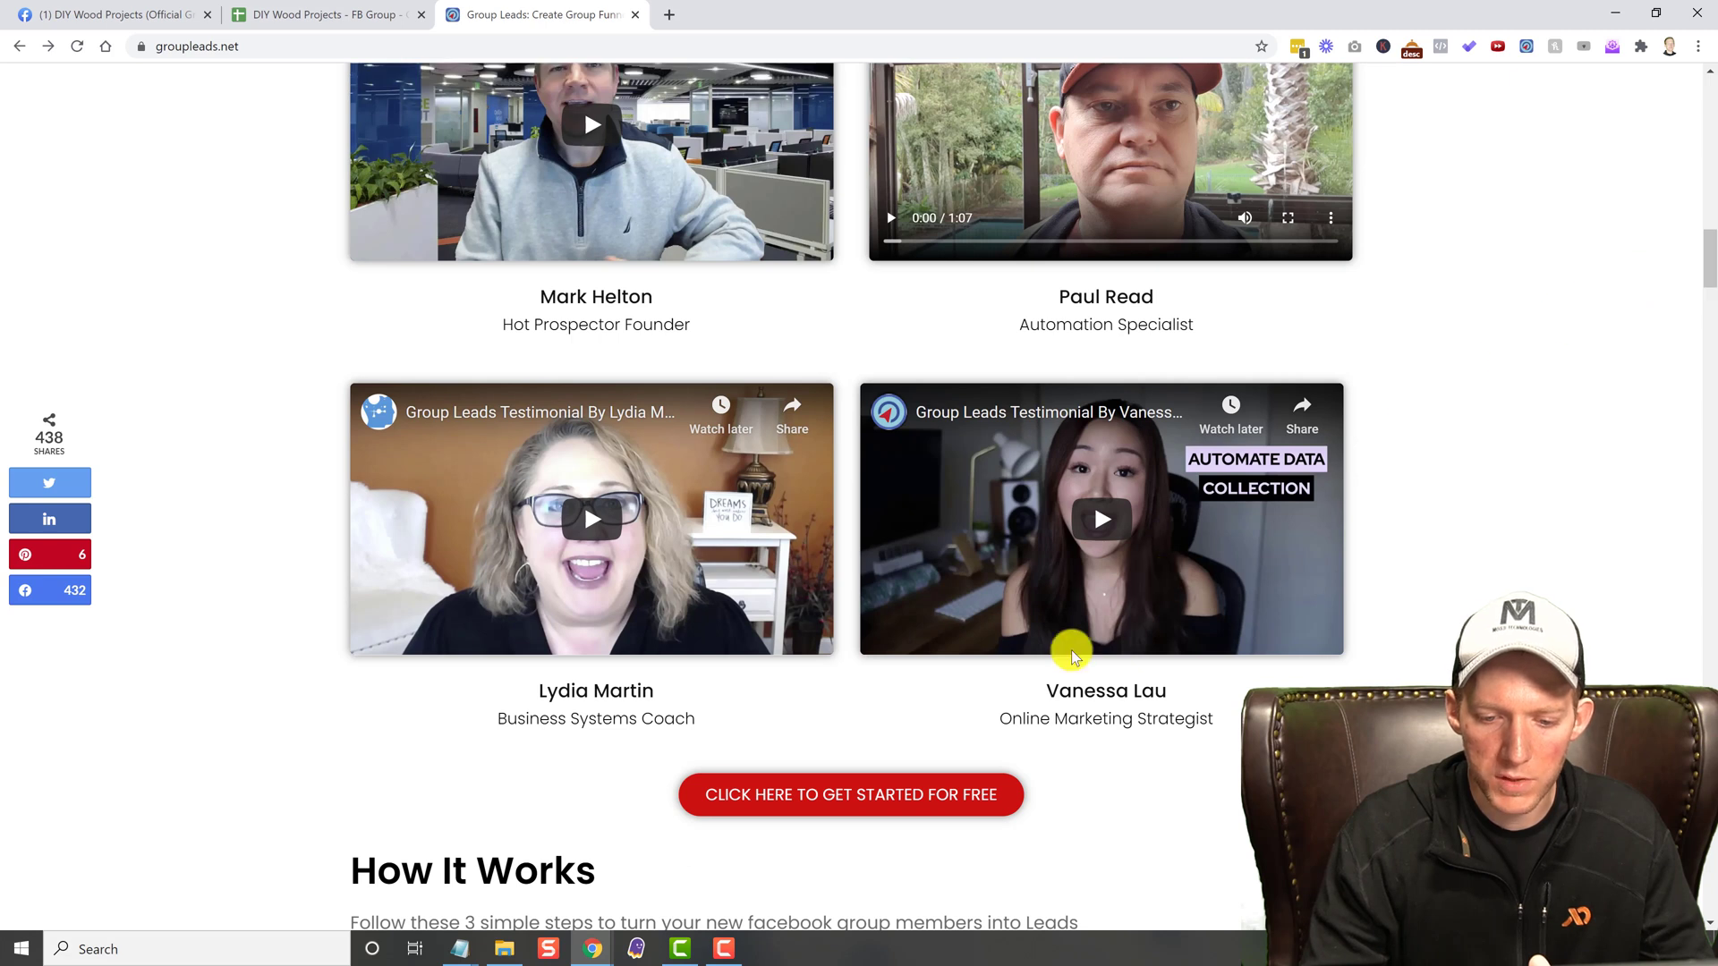
{"action": "left_click", "coordinate": [924, 796]}
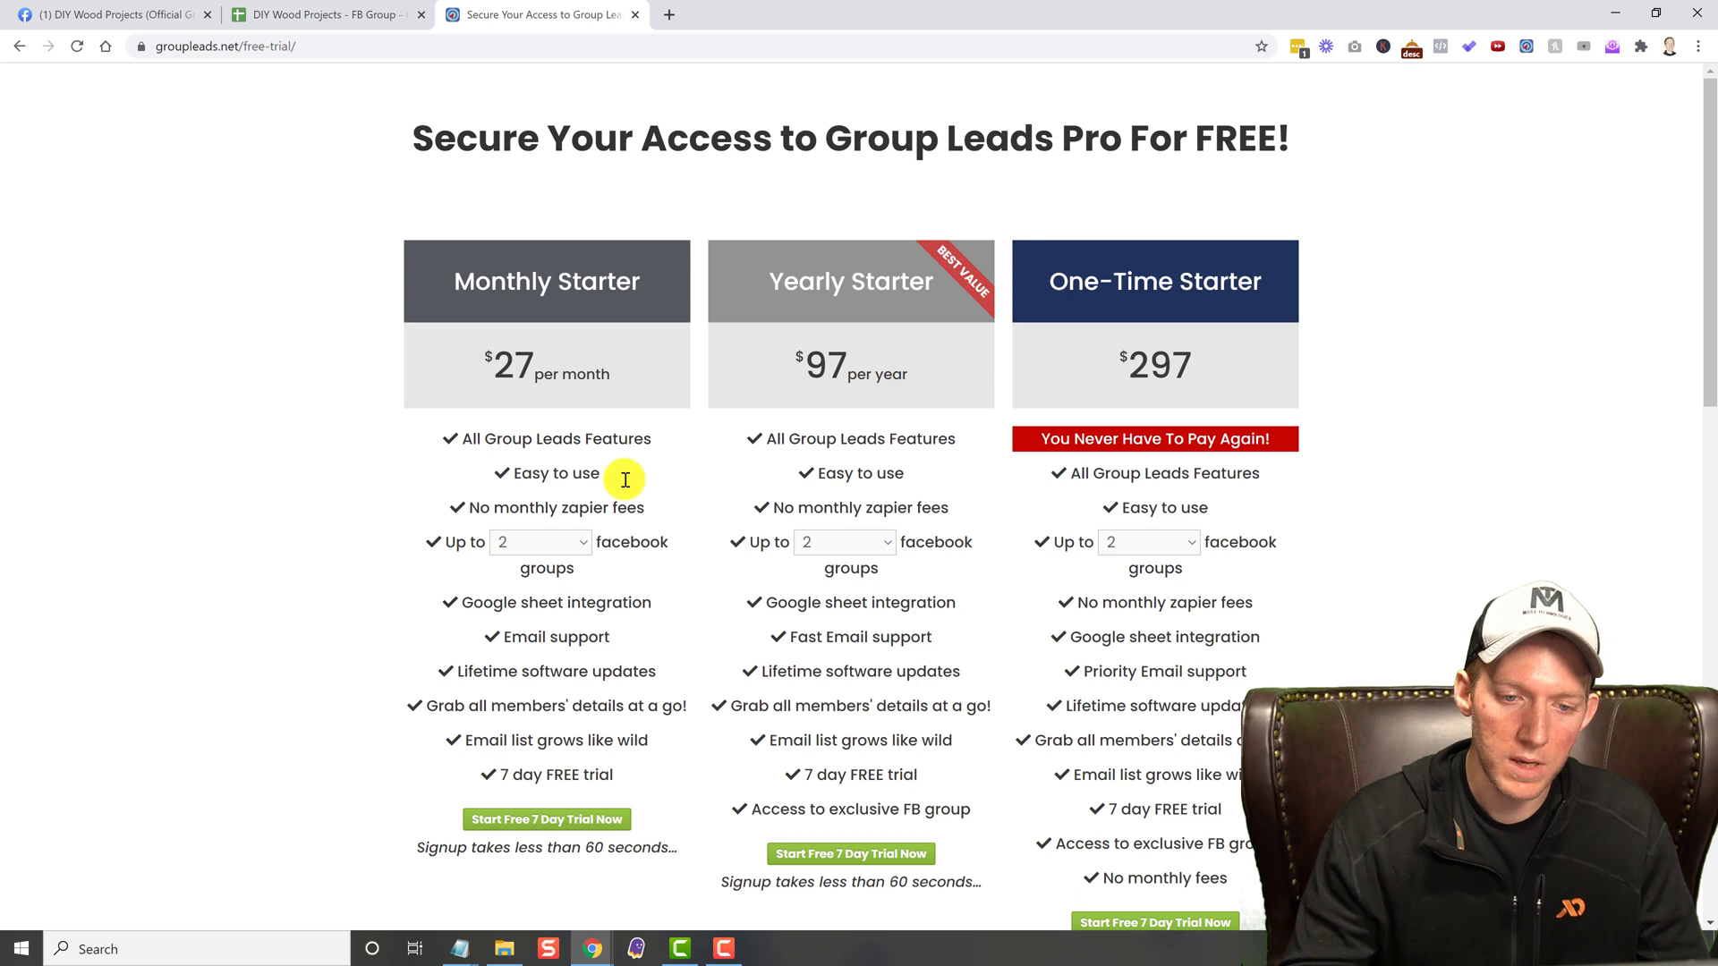
Set the Monthly plan's group count to 4, then Unlimited, showing $57 per month
{"action": "scroll", "coordinate": [465, 497], "scroll_direction": "down", "scroll_amount": 1}
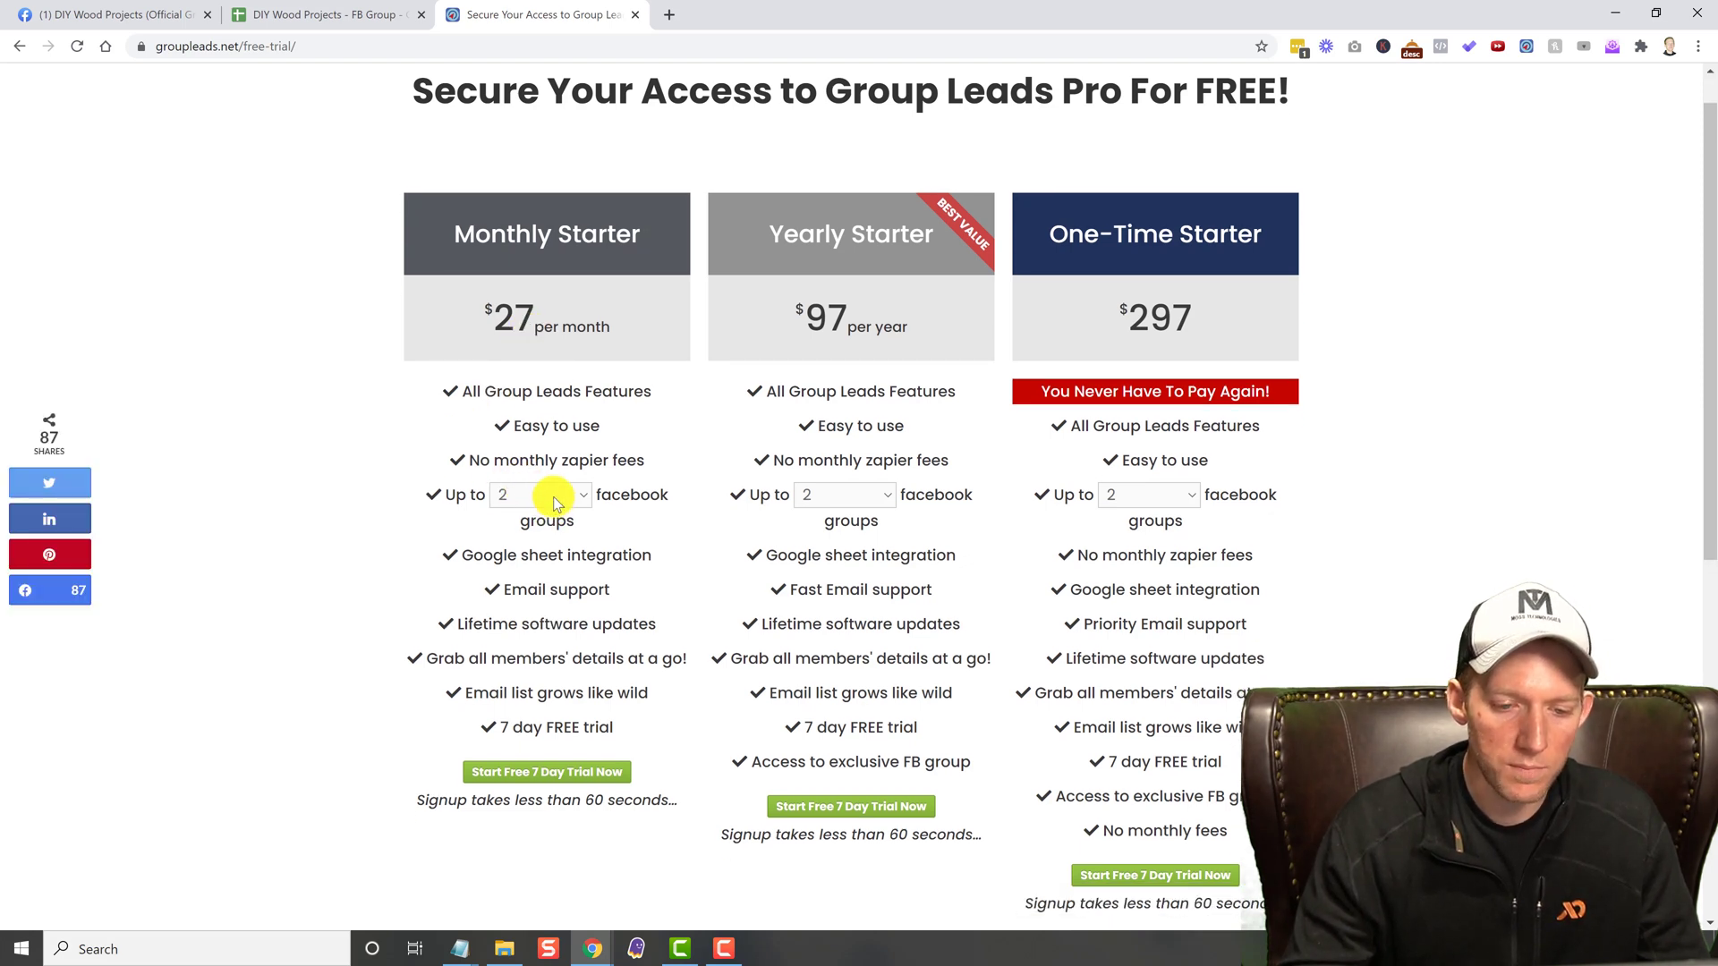
{"action": "left_click", "coordinate": [553, 495]}
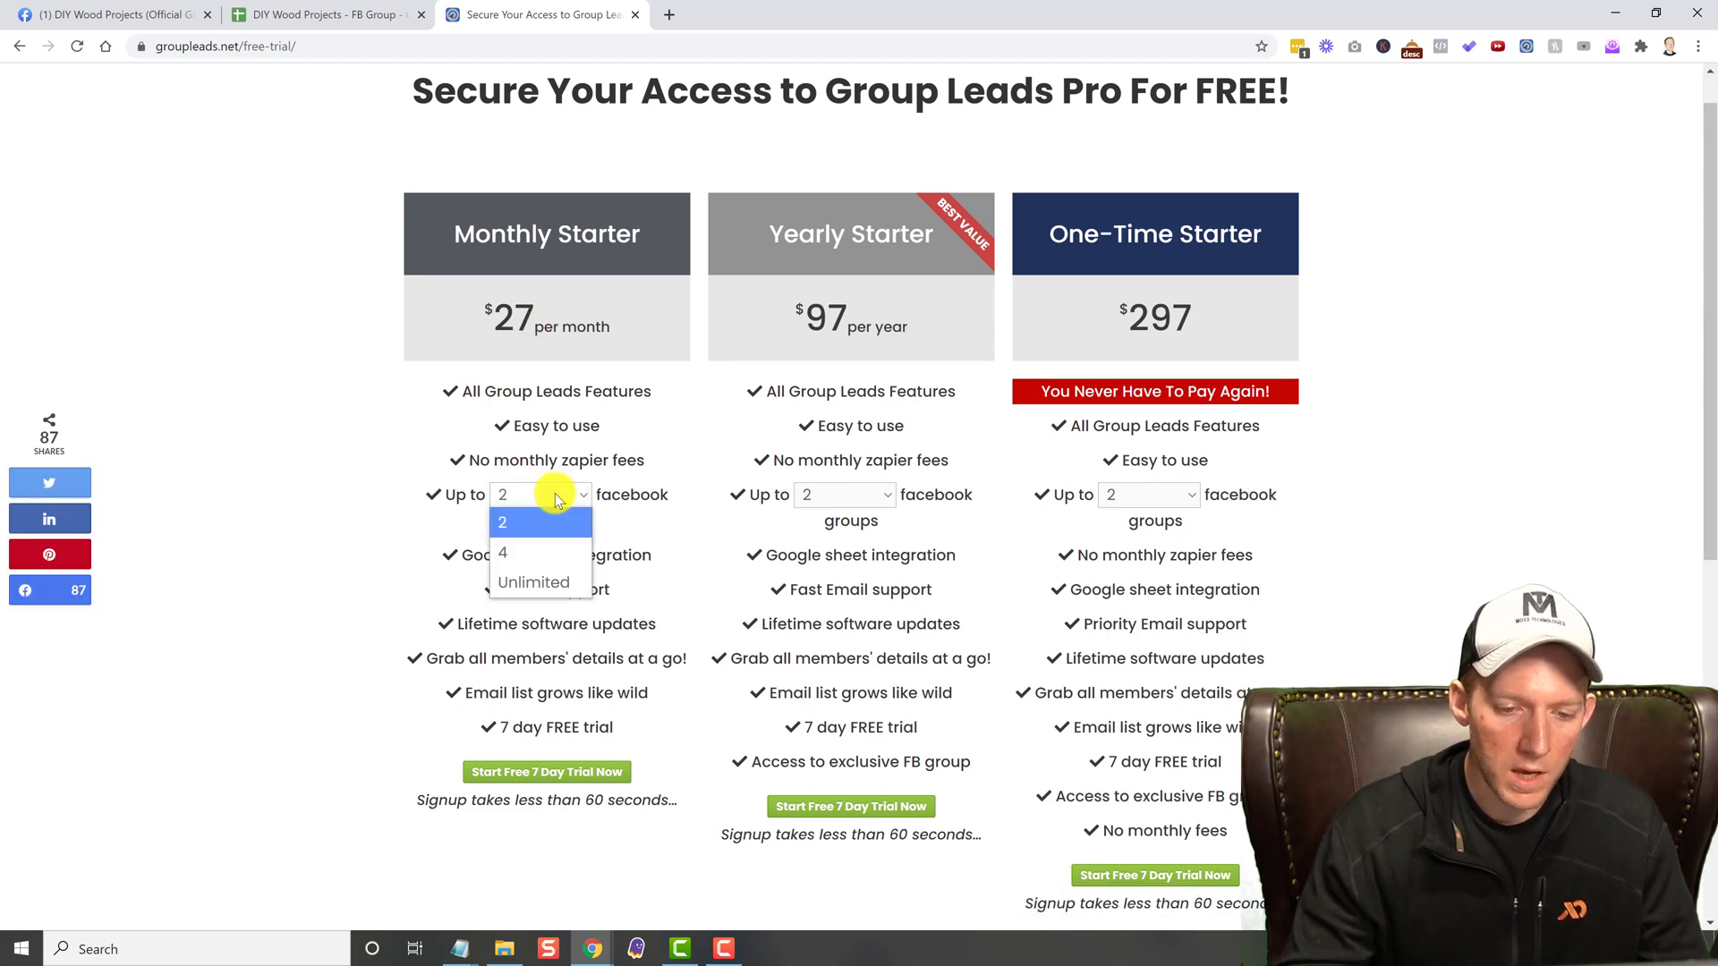
{"action": "left_click", "coordinate": [539, 554]}
{"action": "left_click", "coordinate": [548, 493]}
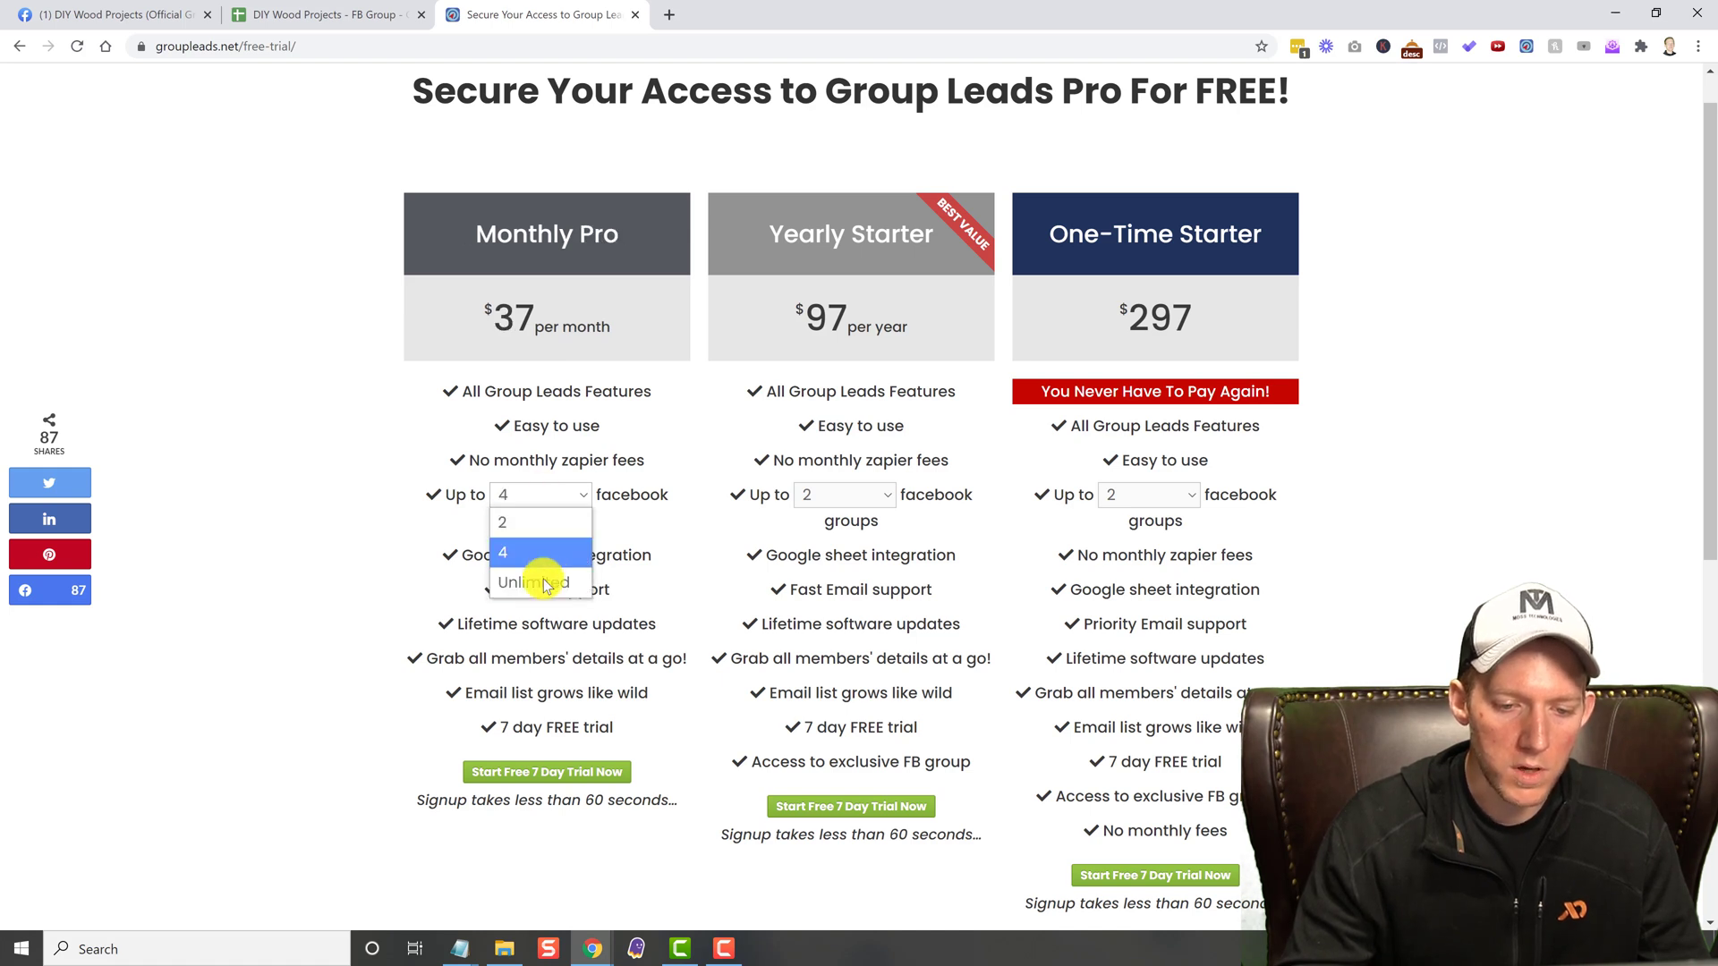
{"action": "left_click", "coordinate": [544, 584]}
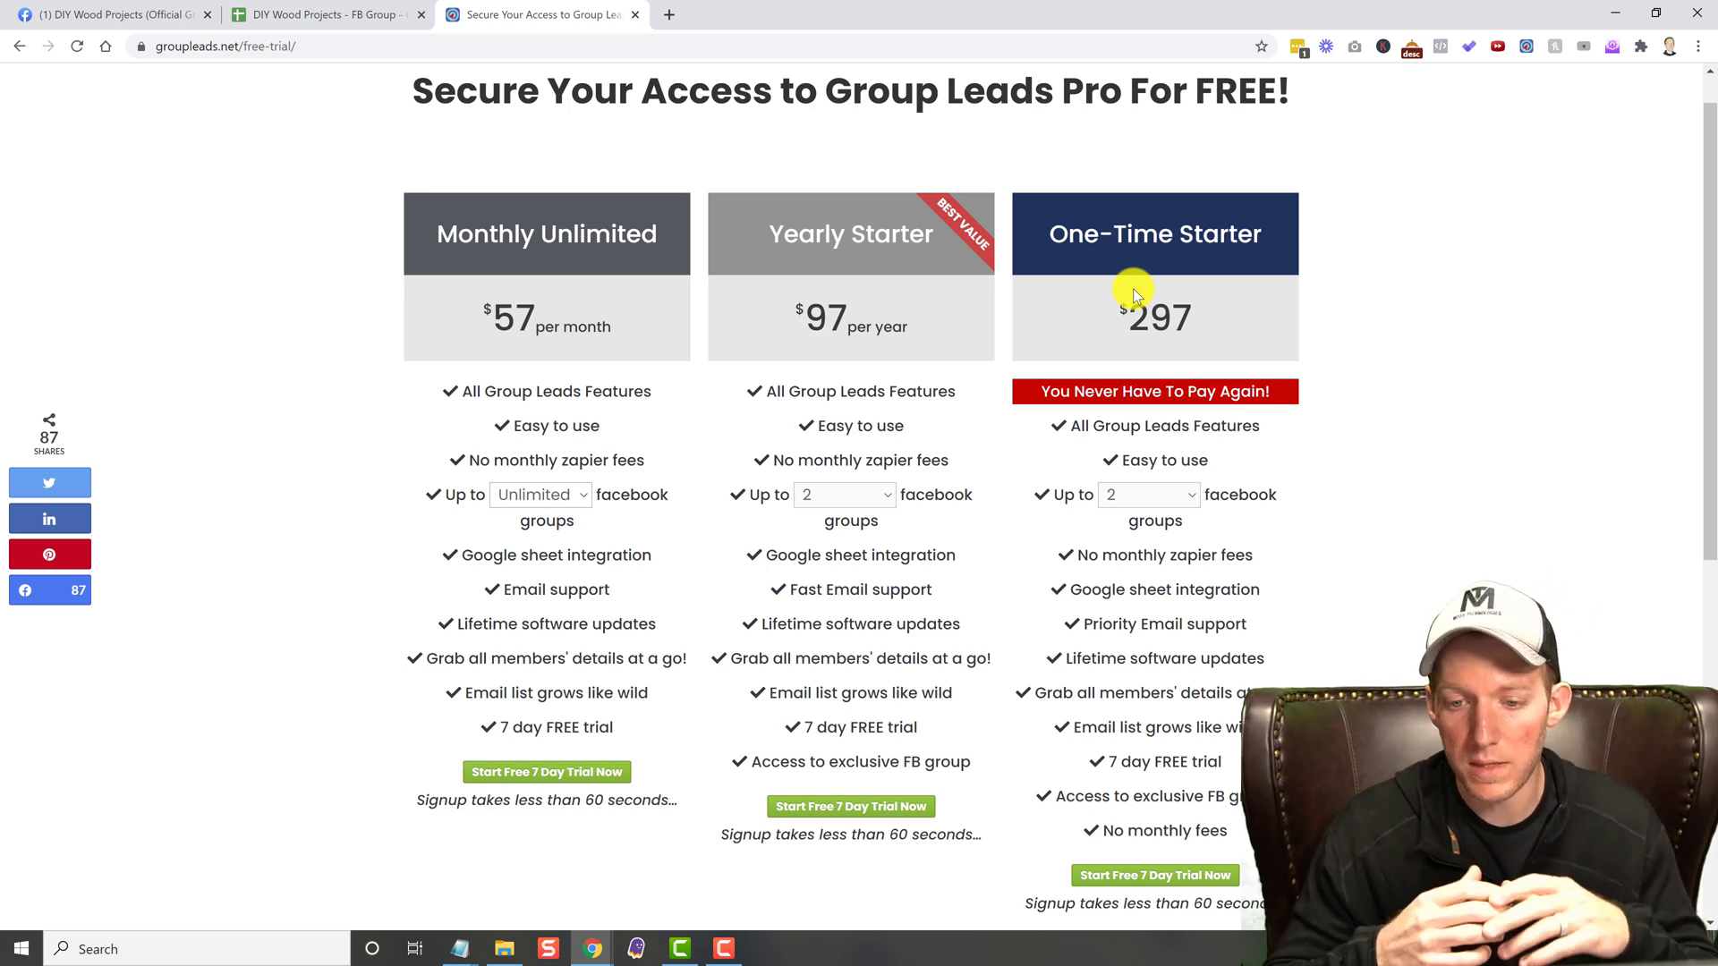
Check the One-Time plan's group options, leave it at 2, and return to Facebook
{"action": "left_click", "coordinate": [1148, 498]}
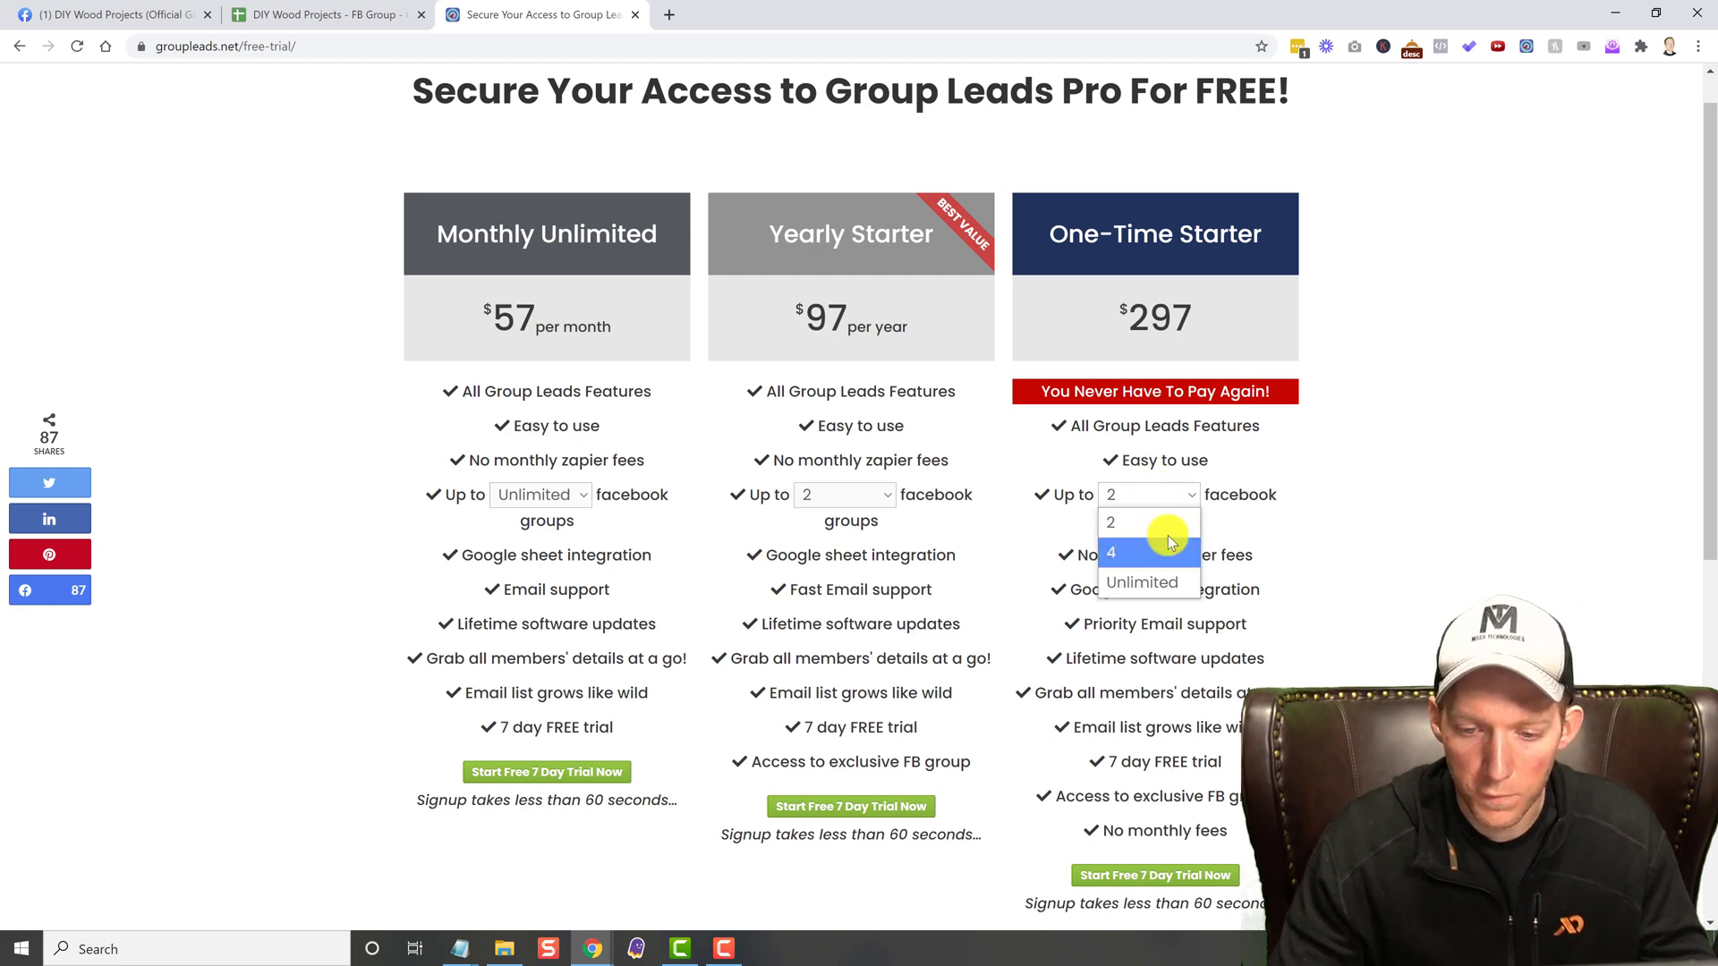
{"action": "left_click", "coordinate": [1315, 473]}
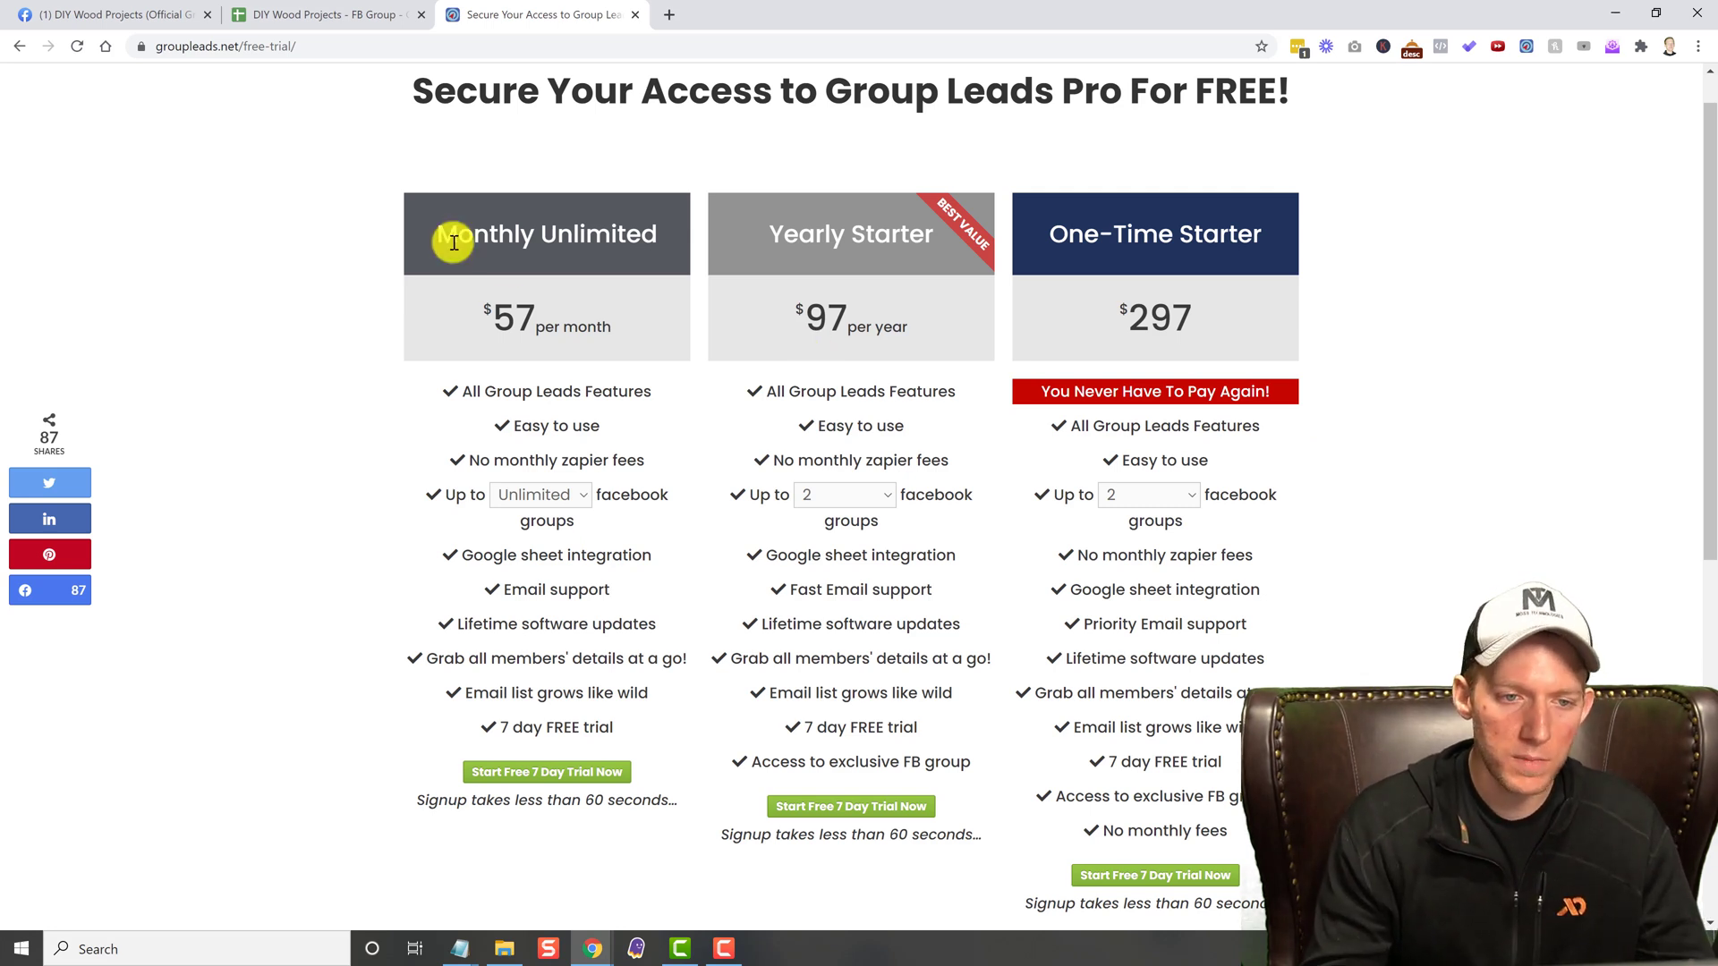
{"action": "left_click", "coordinate": [168, 14]}
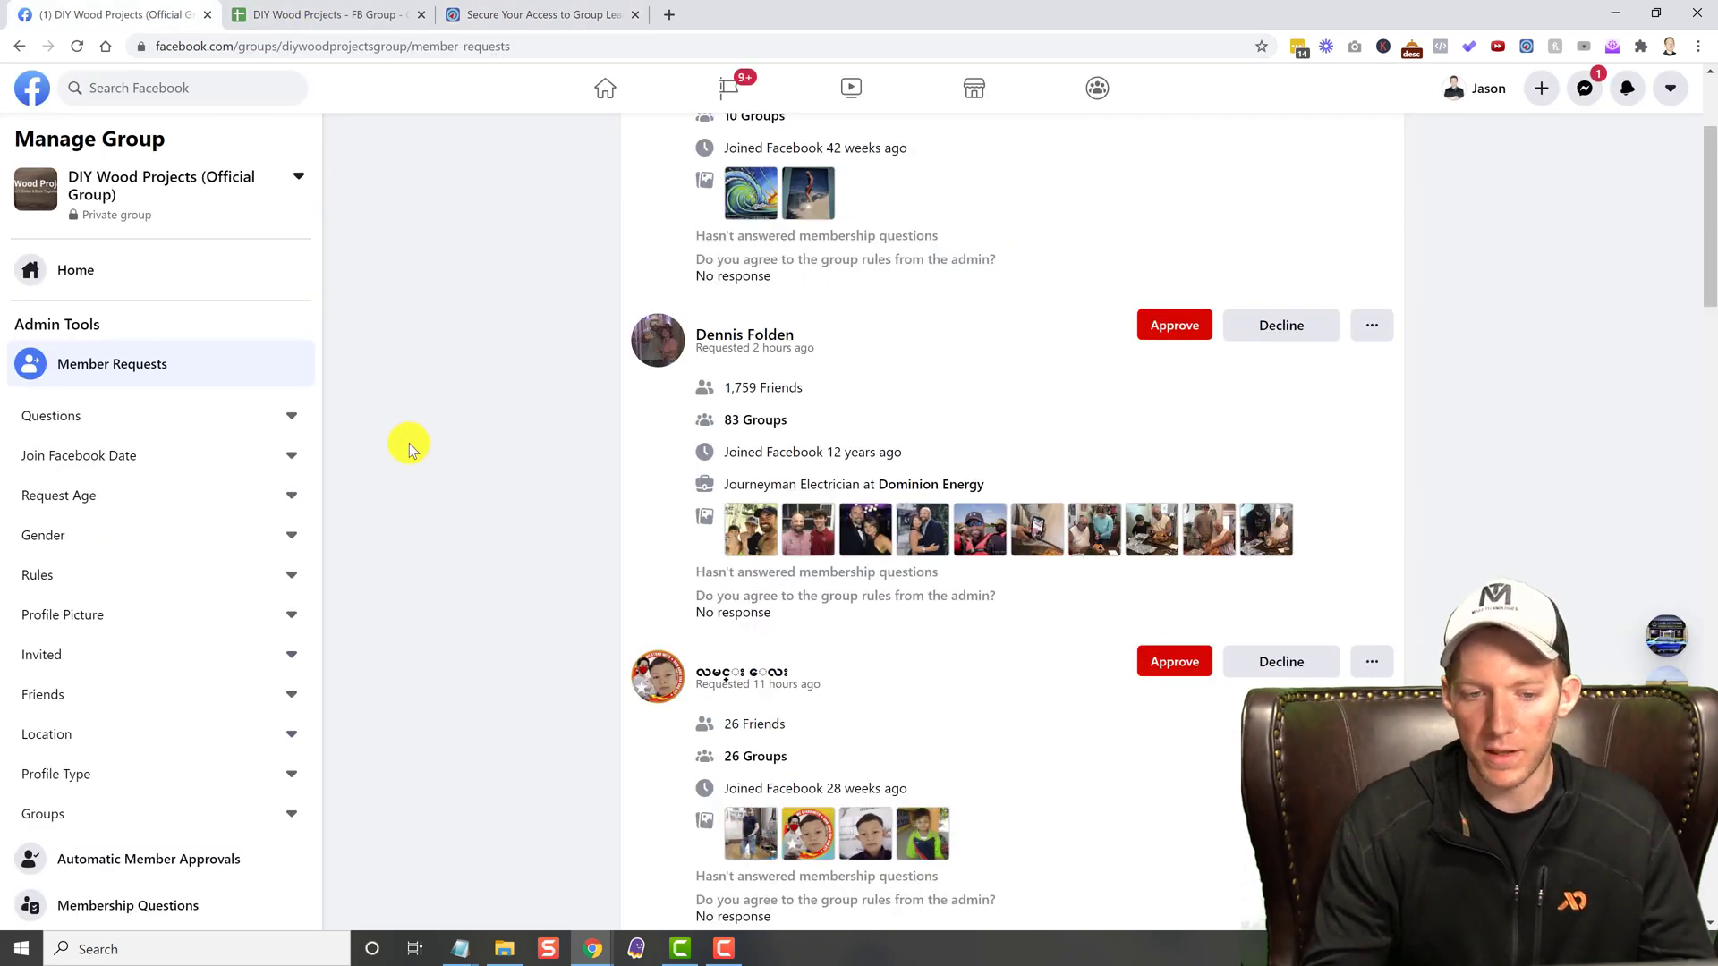
Scroll up the DIY Wood Projects member requests page to the search box and 11 matching requests
{"action": "scroll", "coordinate": [409, 443], "scroll_direction": "up", "scroll_amount": 1}
{"action": "scroll", "coordinate": [410, 443], "scroll_direction": "up", "scroll_amount": 2}
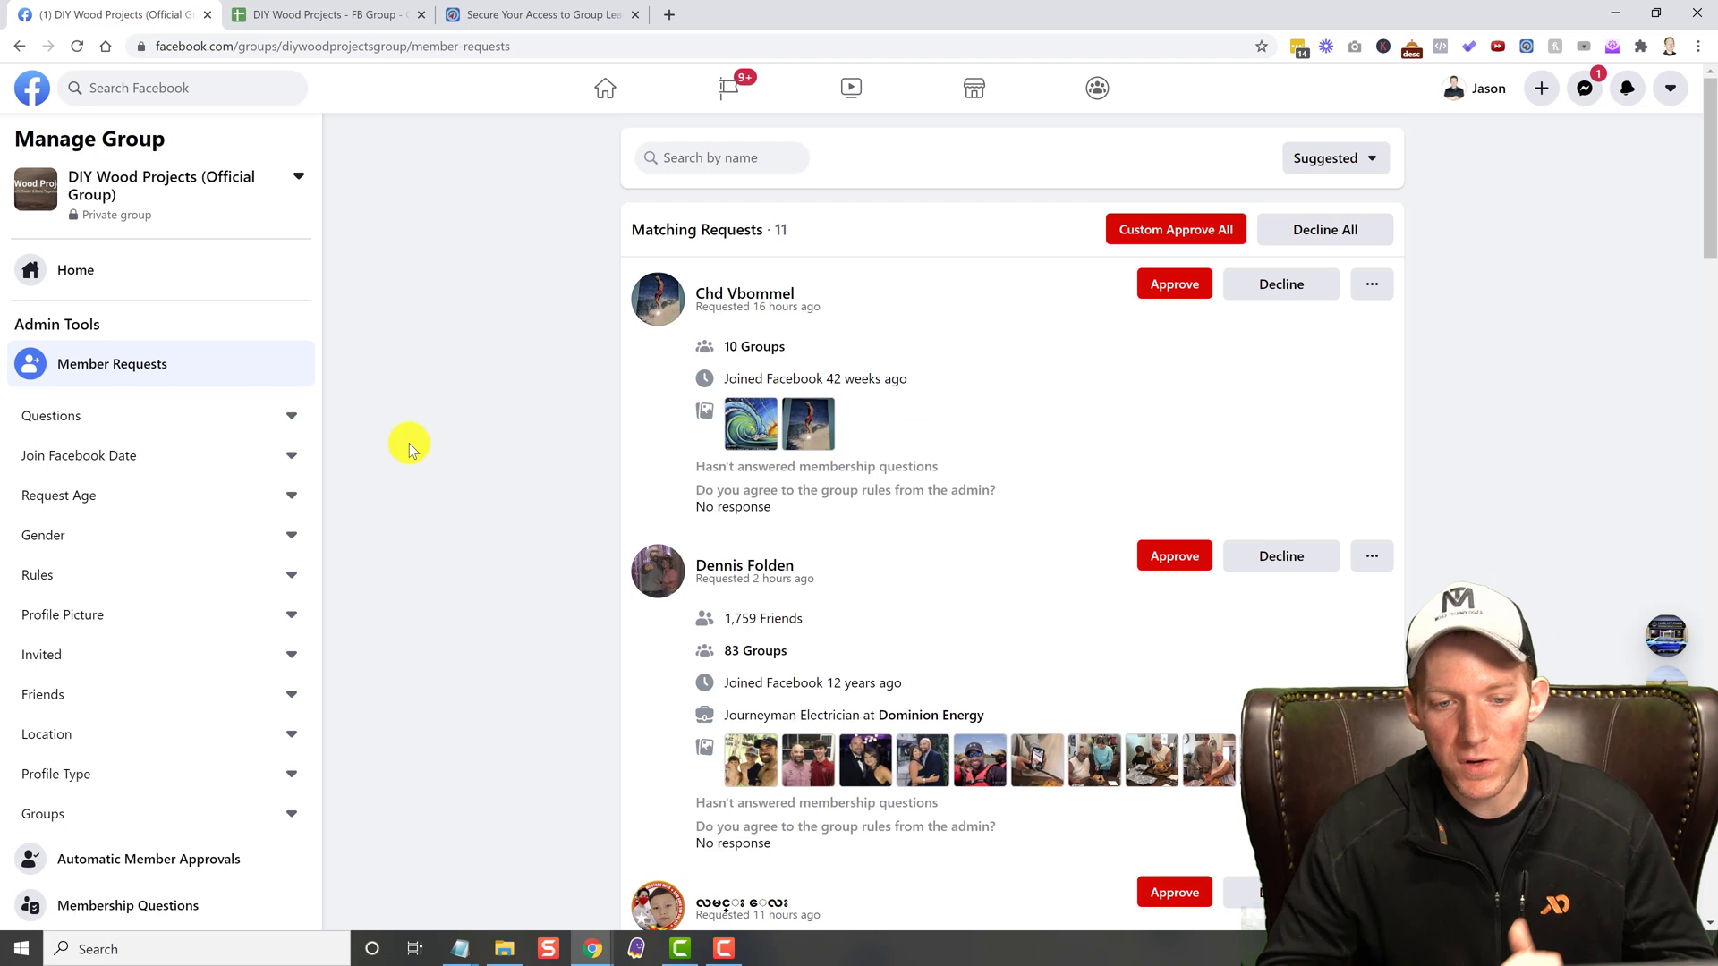